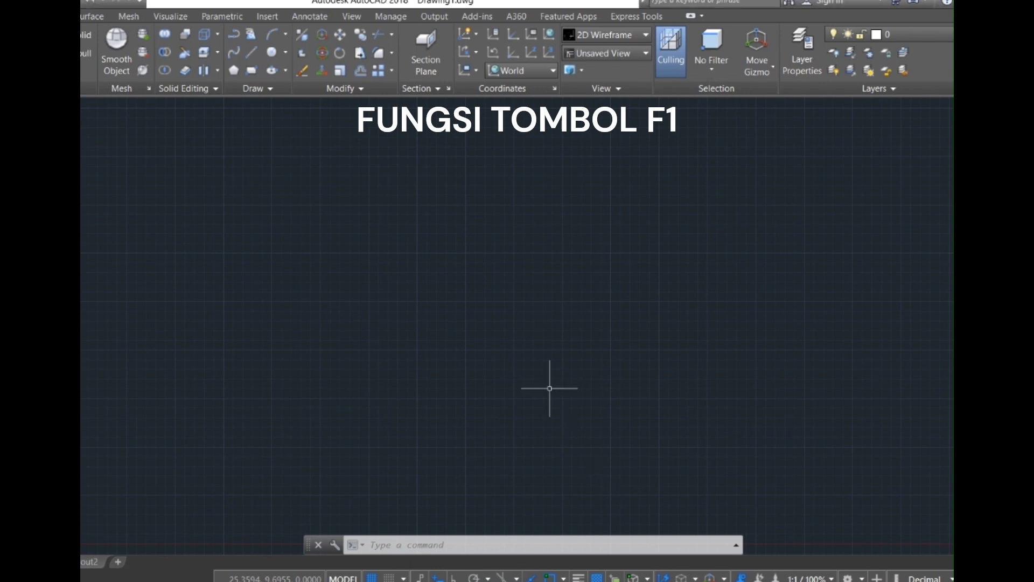
# Open AutoCAD help with HELP and F1, closing the help window in between.
pyautogui.write('H')
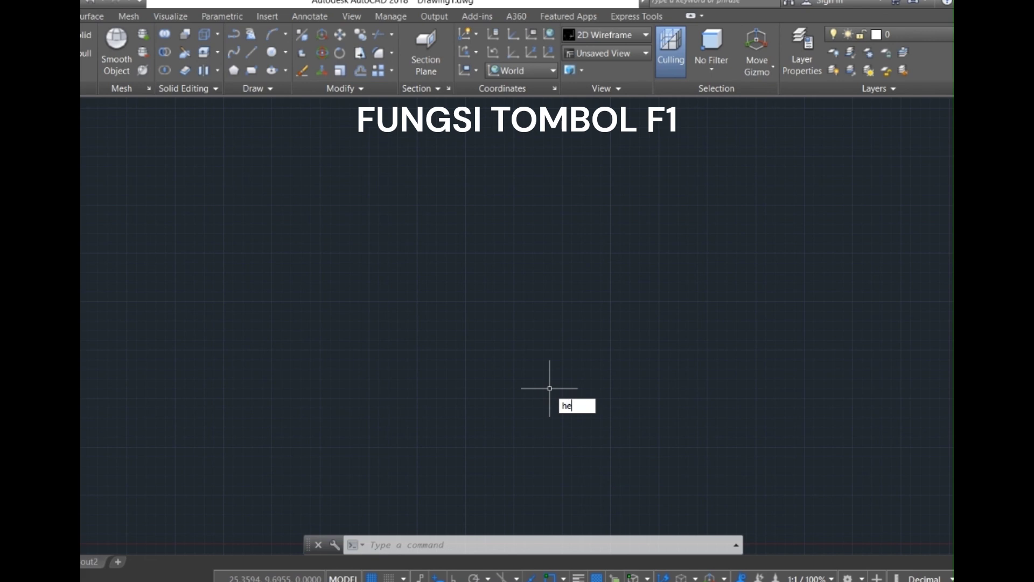
pyautogui.write('ELP')
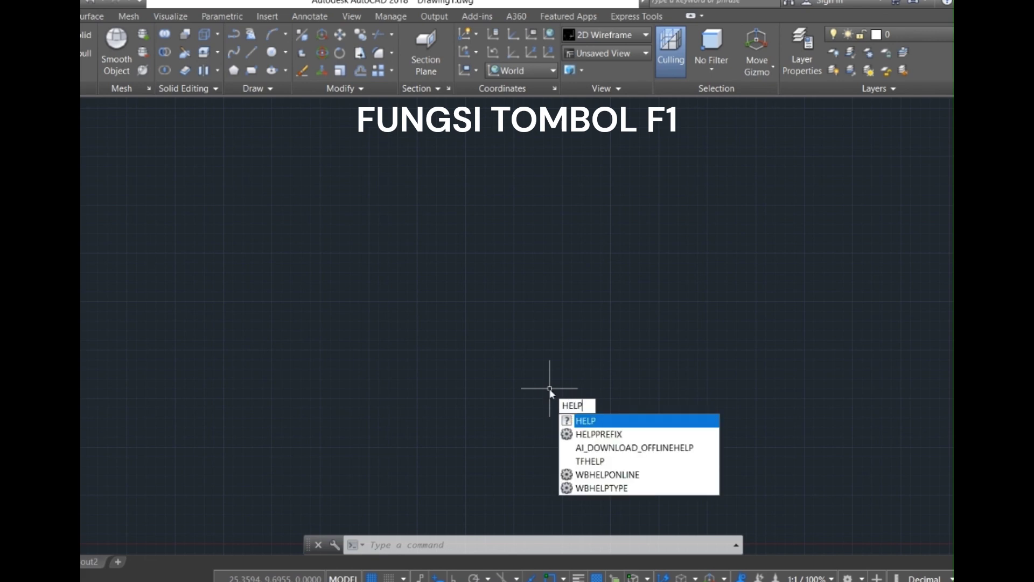
pyautogui.press('Return')
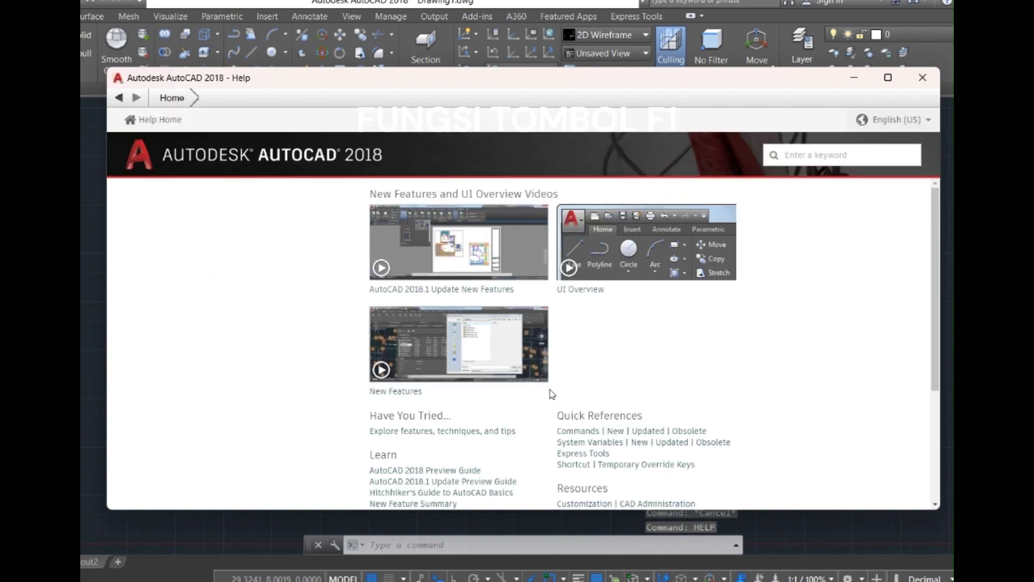
pyautogui.click(923, 77)
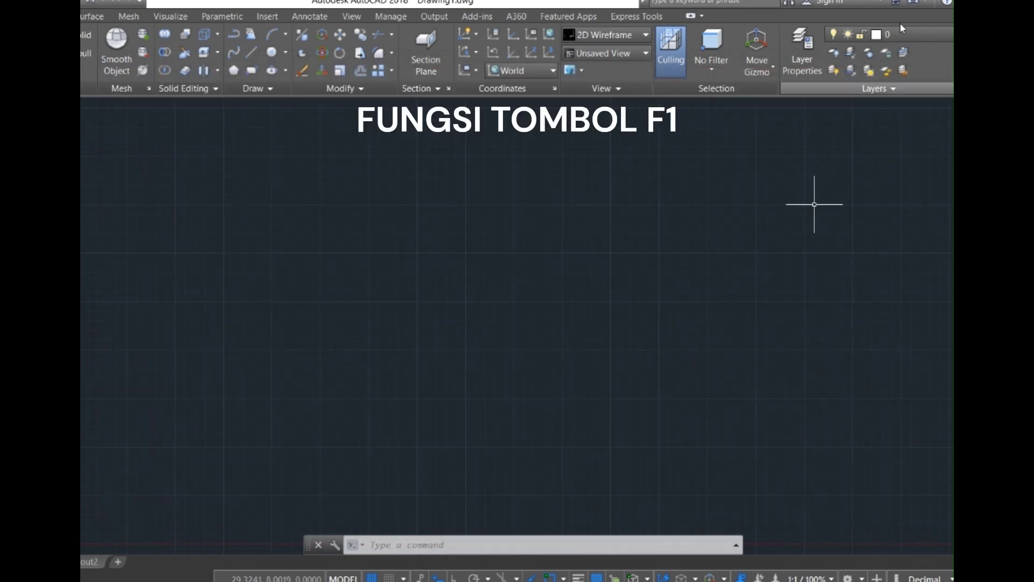
pyautogui.click(947, 4)
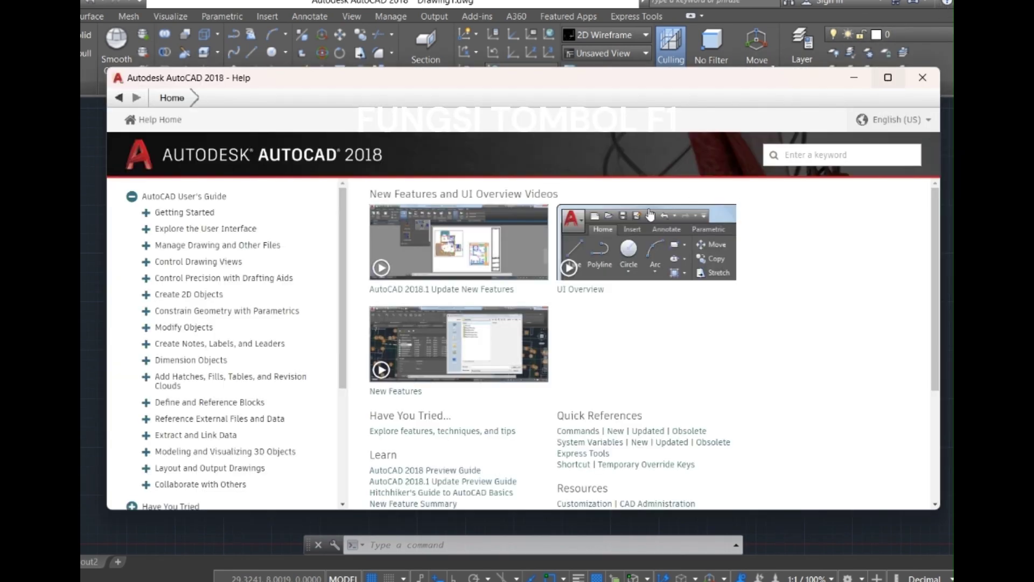
pyautogui.click(922, 77)
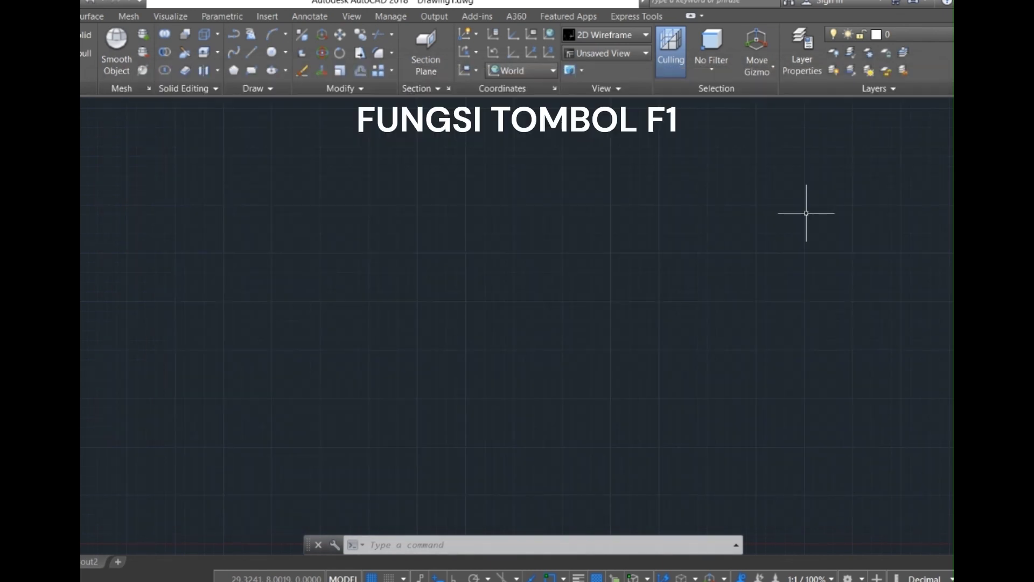
pyautogui.click(617, 182)
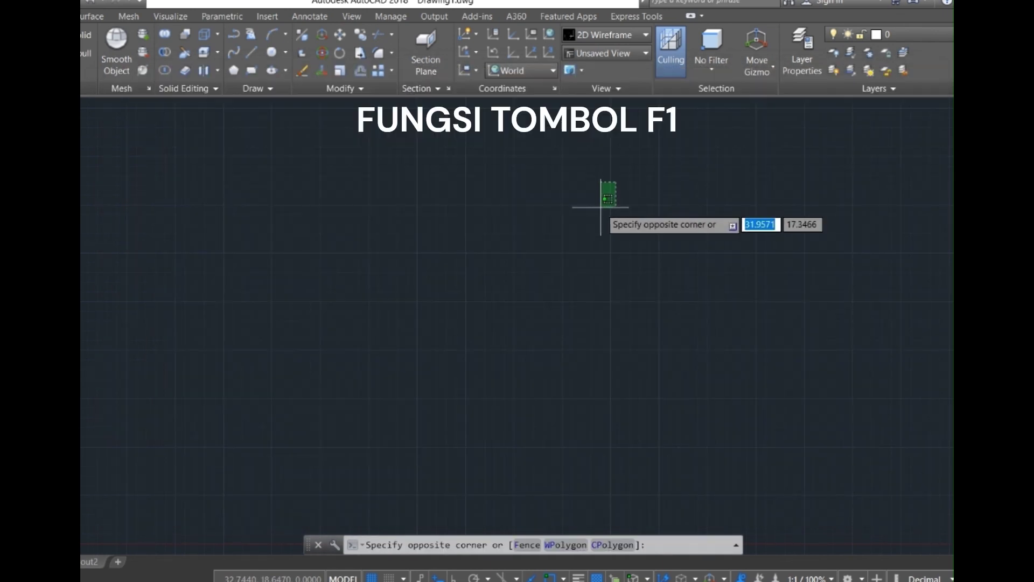
pyautogui.press('F1')
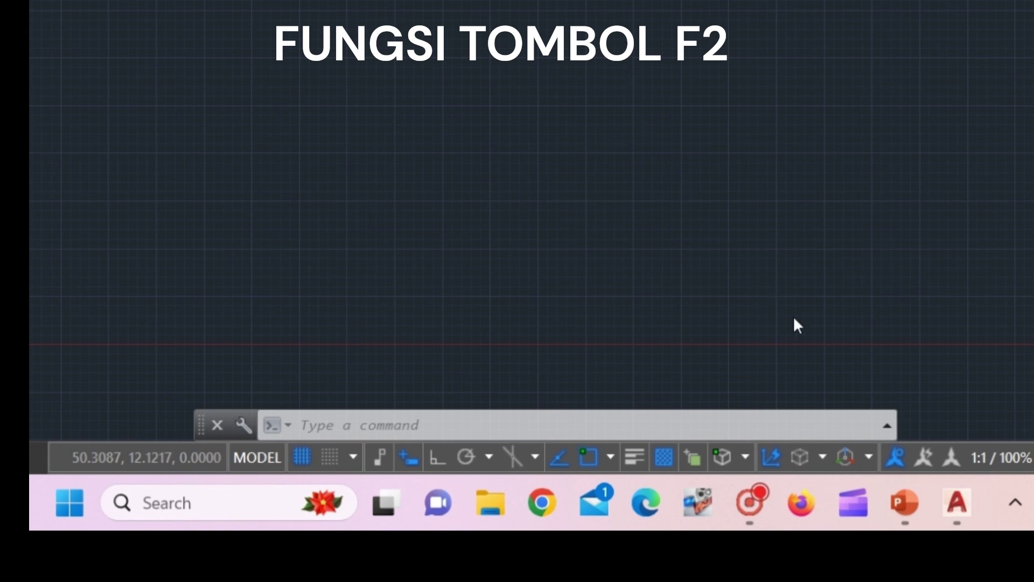
# Toggle the command history window with F2: expand, hide, then expand again.
pyautogui.click(888, 430)
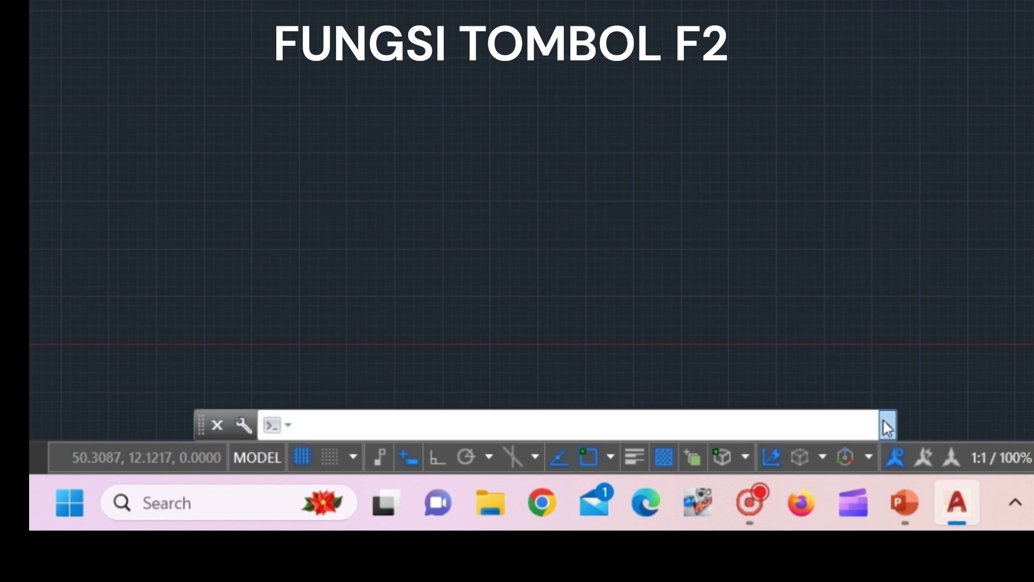
pyautogui.press('F2')
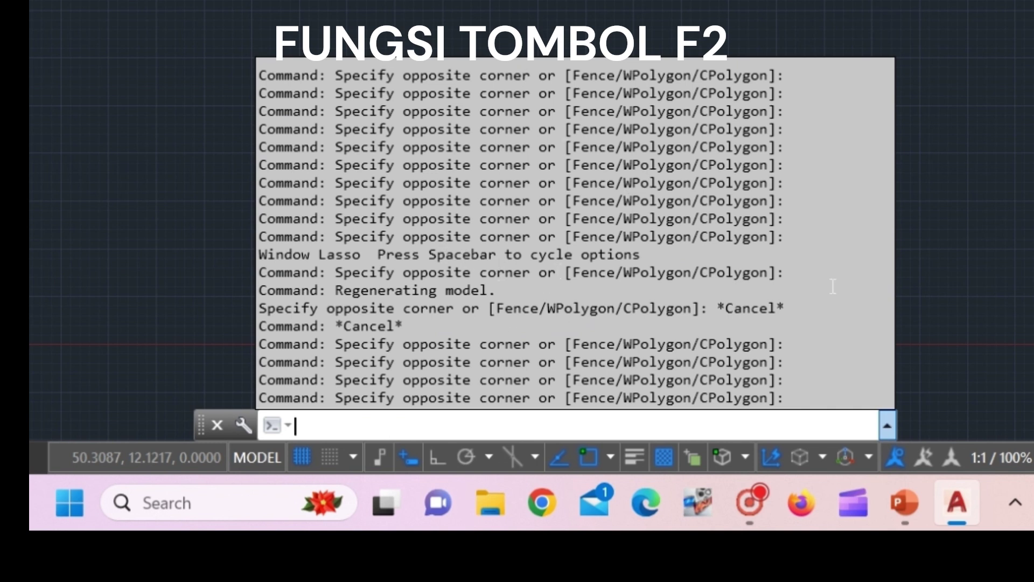
pyautogui.press('F2')
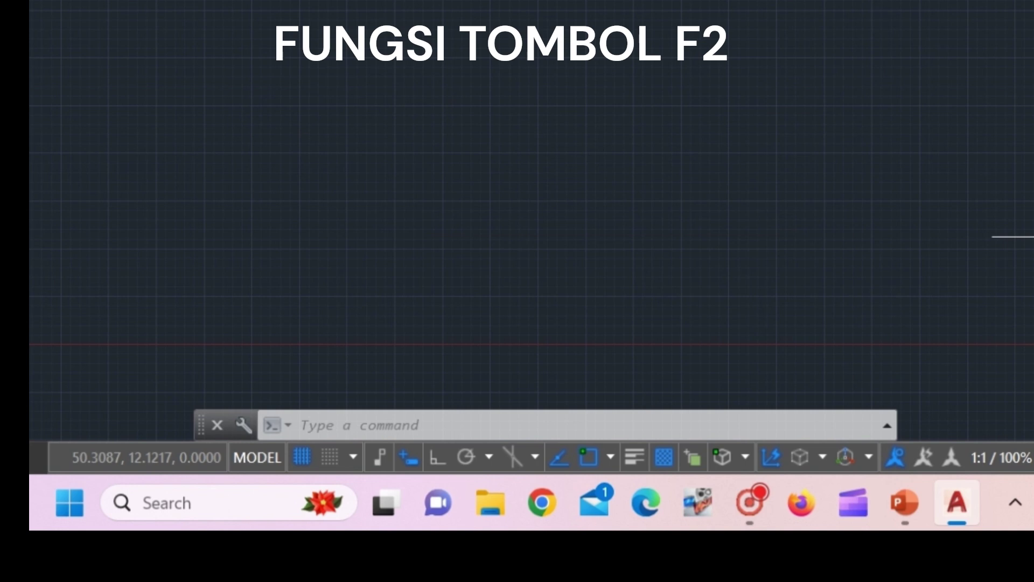
pyautogui.press('F2')
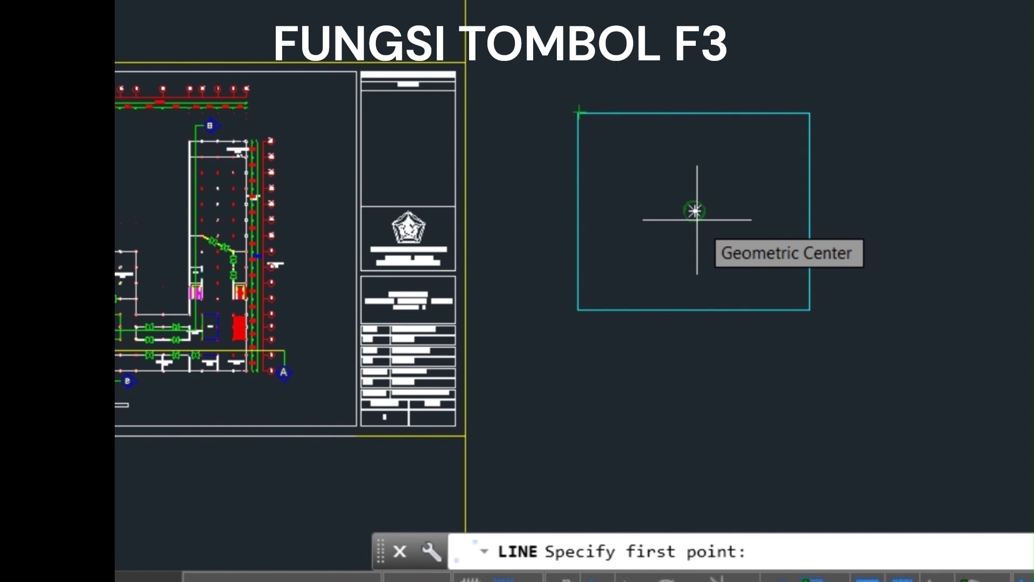
# Turn Osnap off with F3, then back on during the line's first point.
pyautogui.press('F3')
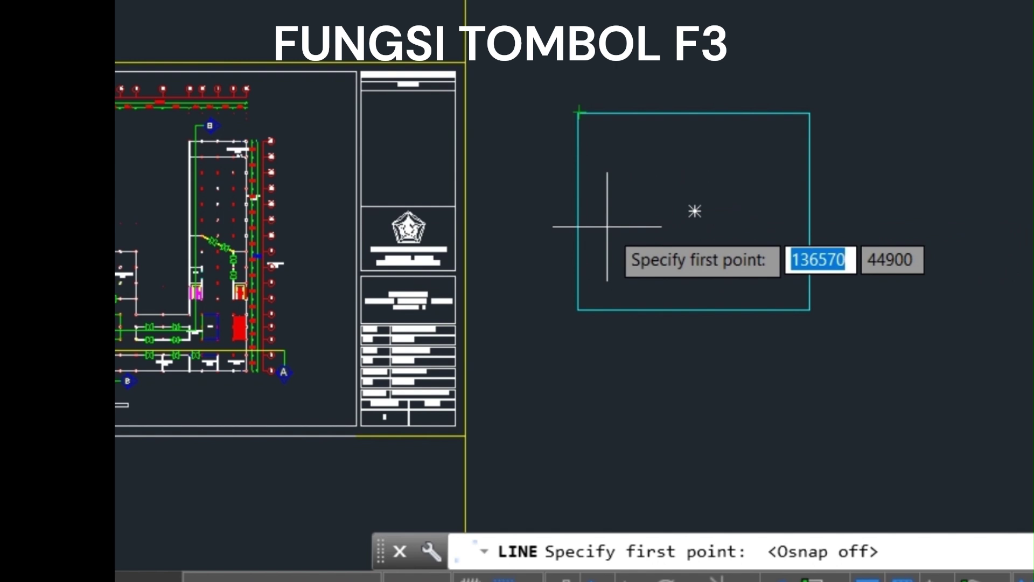
pyautogui.press('F3')
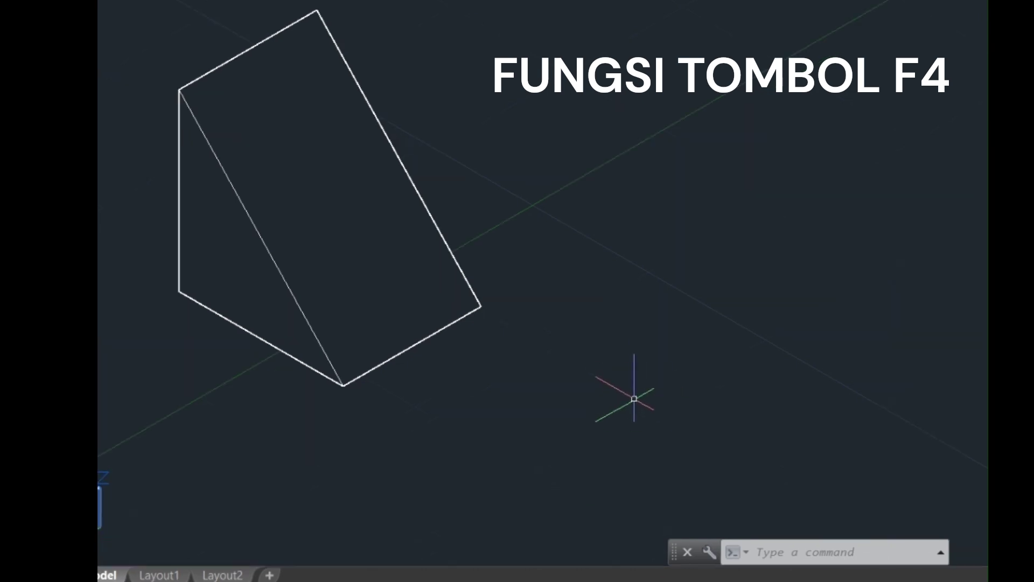
# Enable 3DOsnap with F4, start a line at the wedge face's 3D center, then disable 3DOsnap.
pyautogui.press('F4')
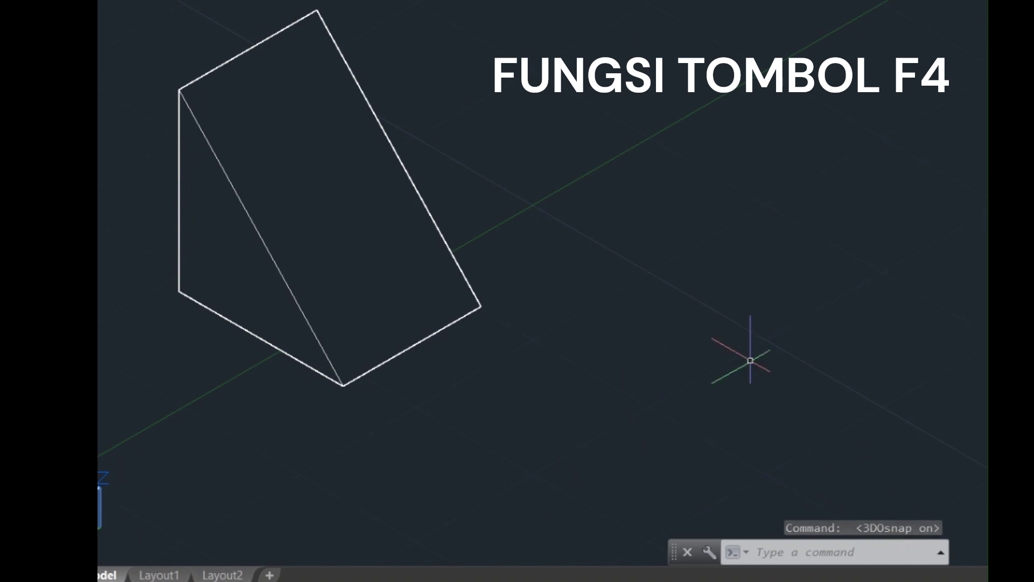
pyautogui.write('l')
pyautogui.press('Return')
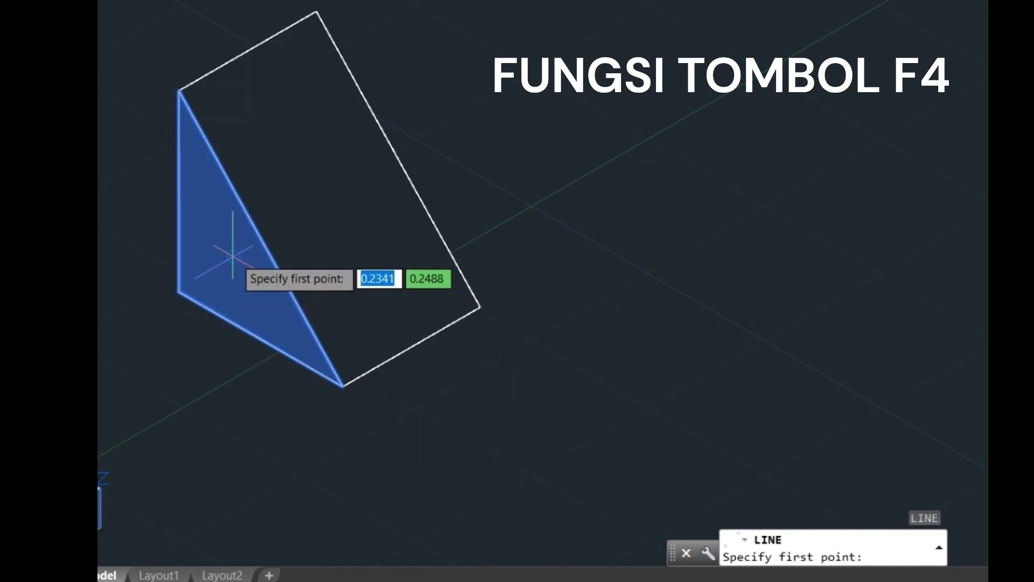
pyautogui.press('F4')
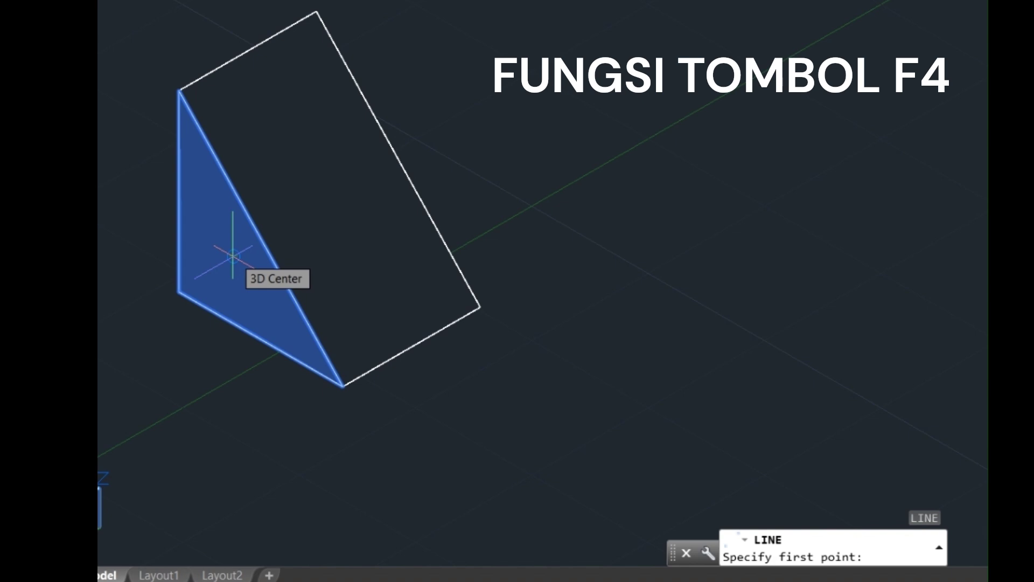
pyautogui.press('F4')
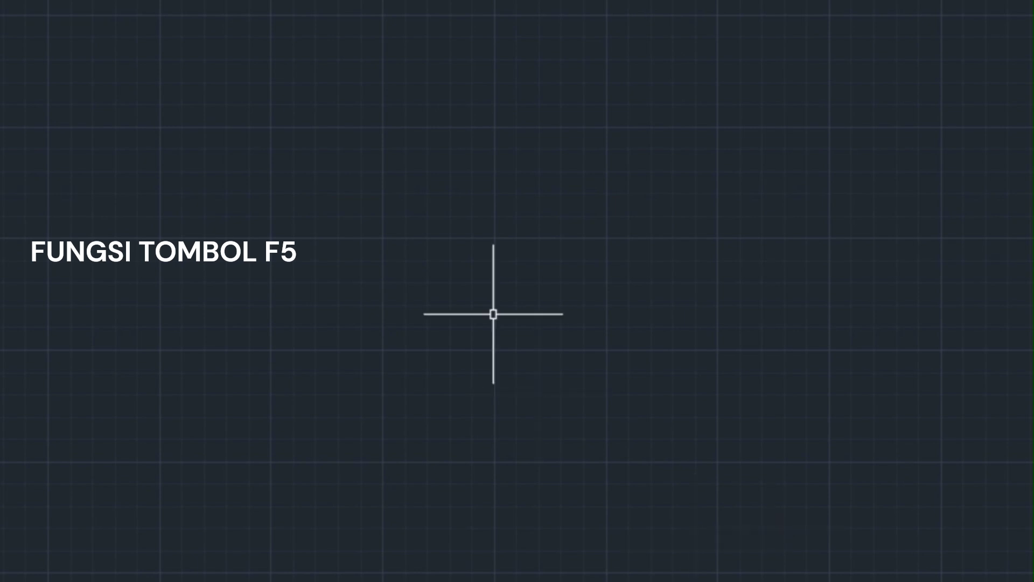
# Turn on isometric drafting with ISODRAFT on the Left isoplane.
pyautogui.write('ISO')
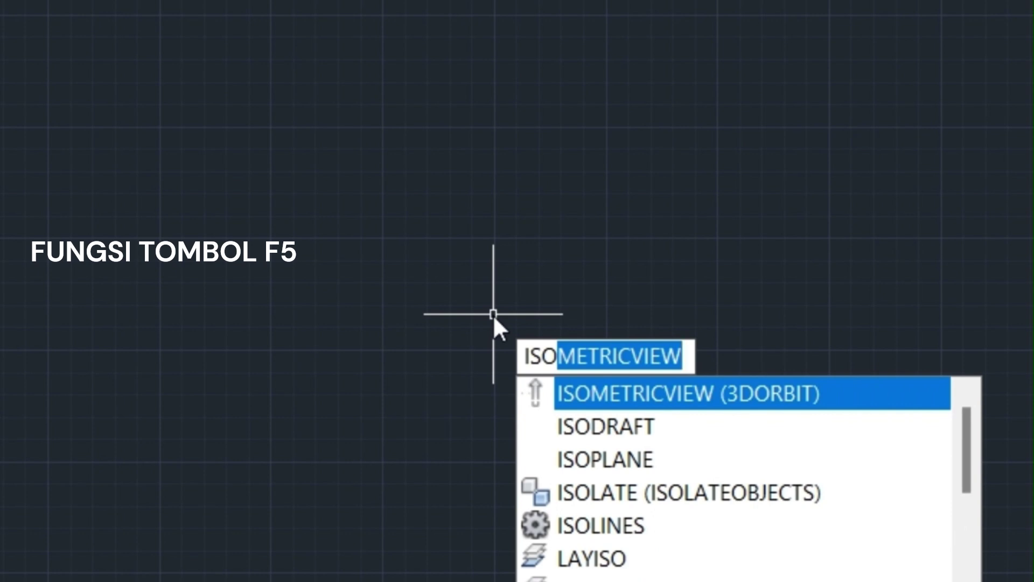
pyautogui.write('DRAFT')
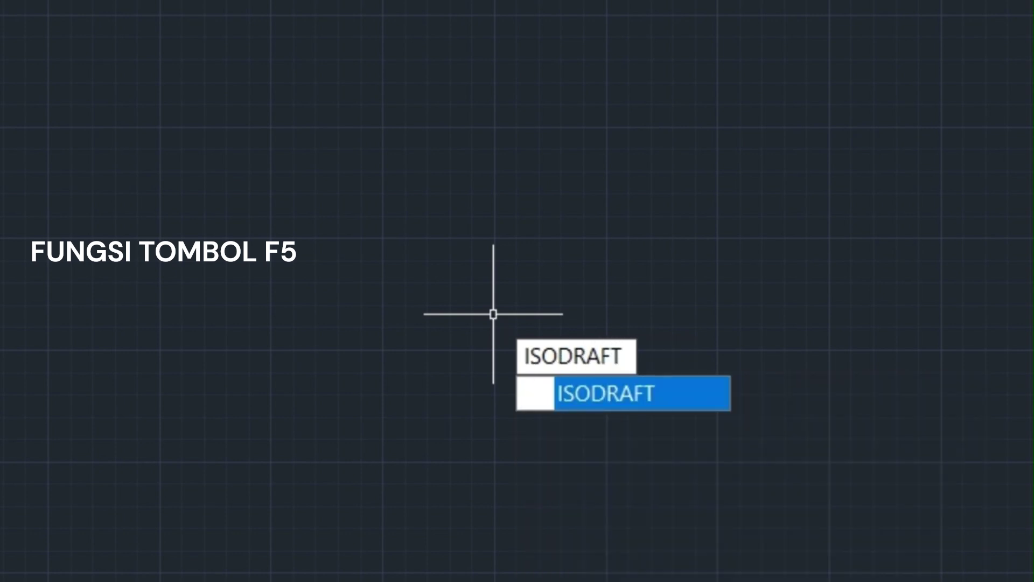
pyautogui.press('Return')
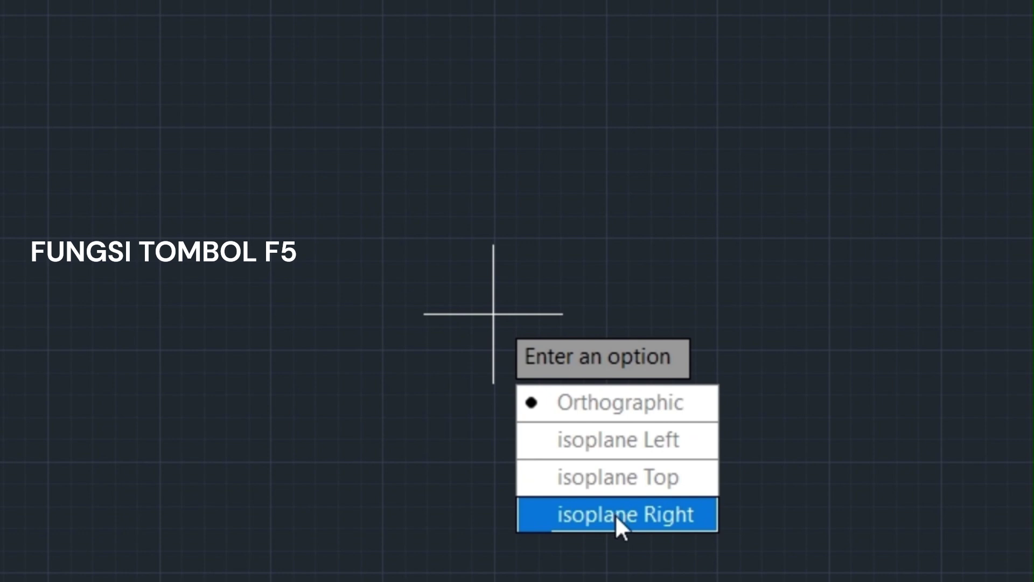
pyautogui.click(617, 453)
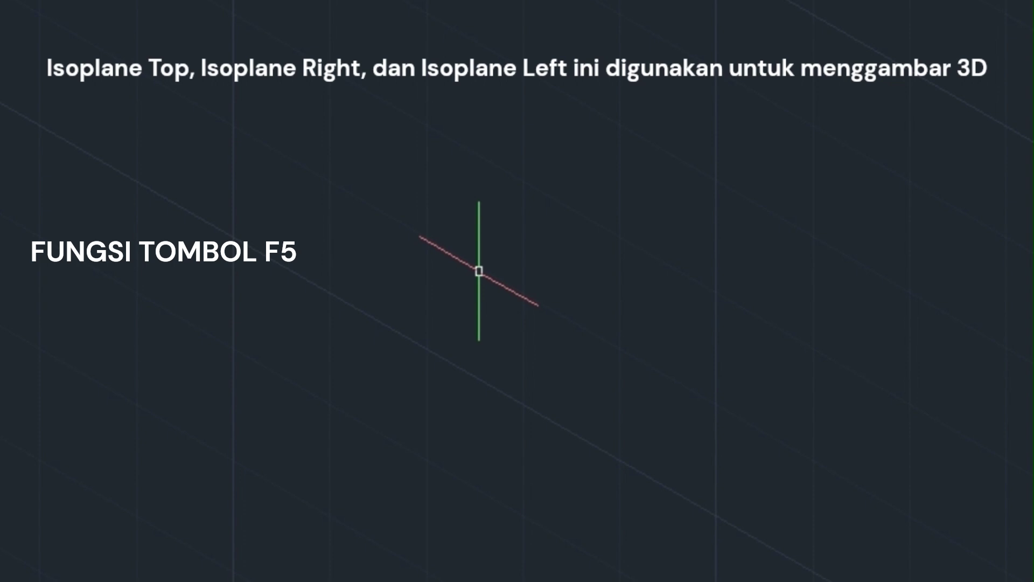
# Cycle the isoplane with F5 through Top, Right and back to Left.
pyautogui.press('F5')
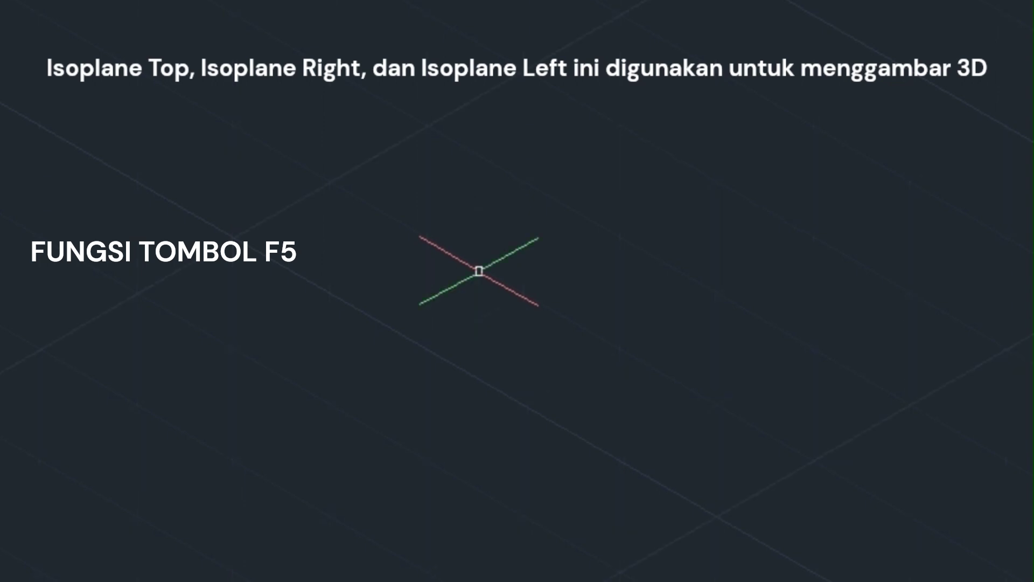
pyautogui.press('F5')
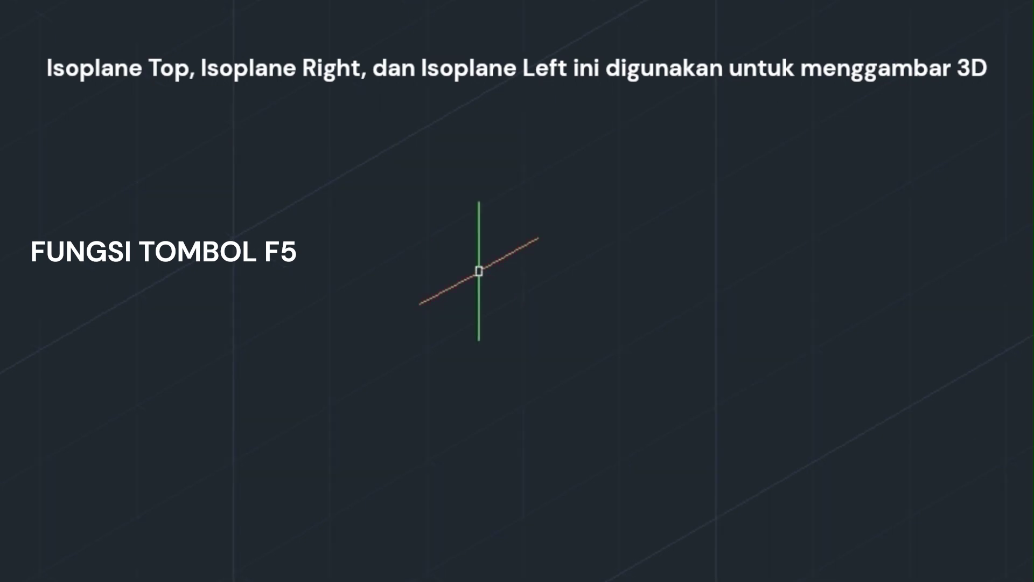
pyautogui.press('F5')
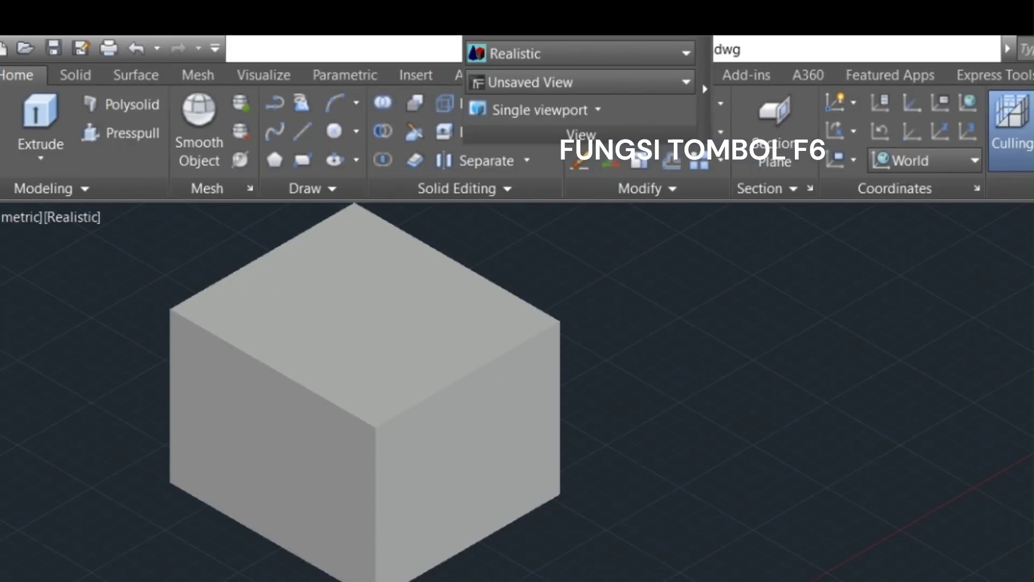
# Enable Dynamic UCS with F6, start a rectangle (REC) on the cube face, then disable it.
pyautogui.press('F6')
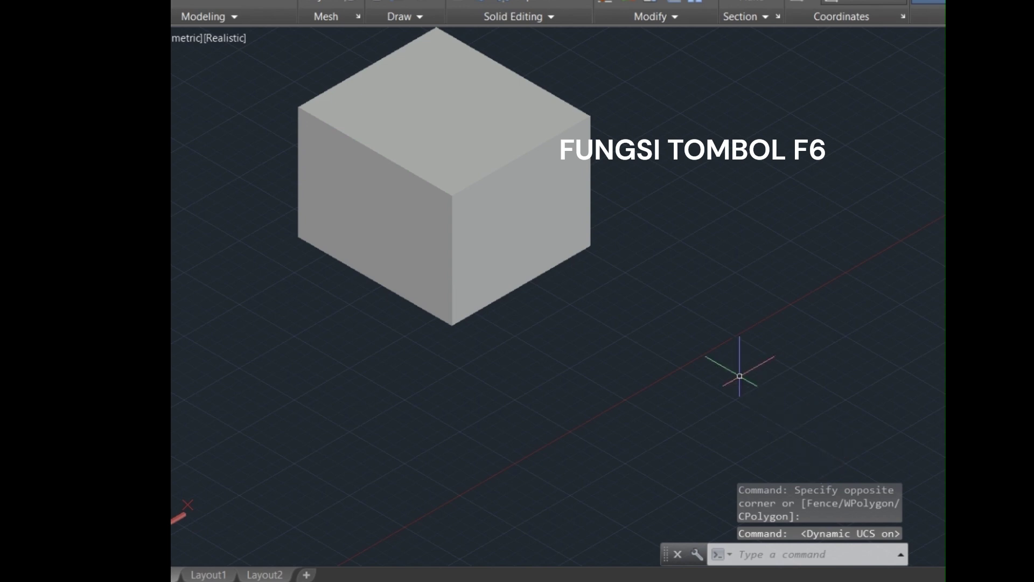
pyautogui.write('re')
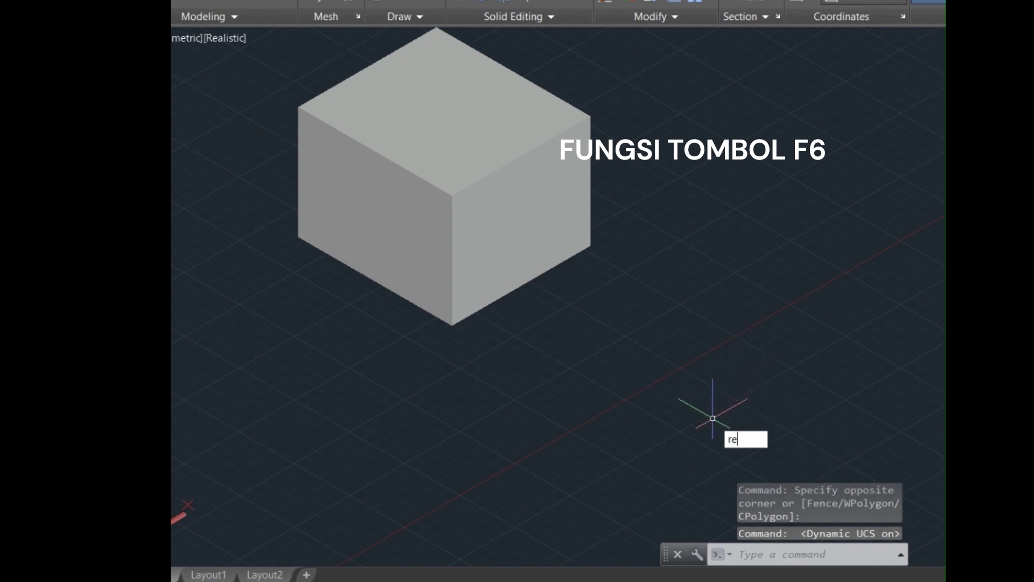
pyautogui.write('c')
pyautogui.press('Return')
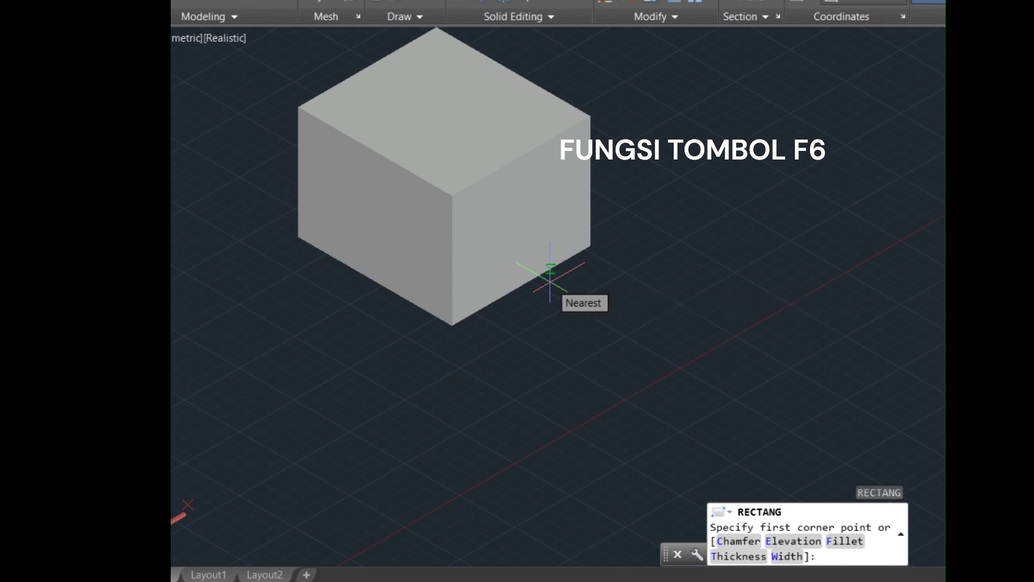
pyautogui.press('F6')
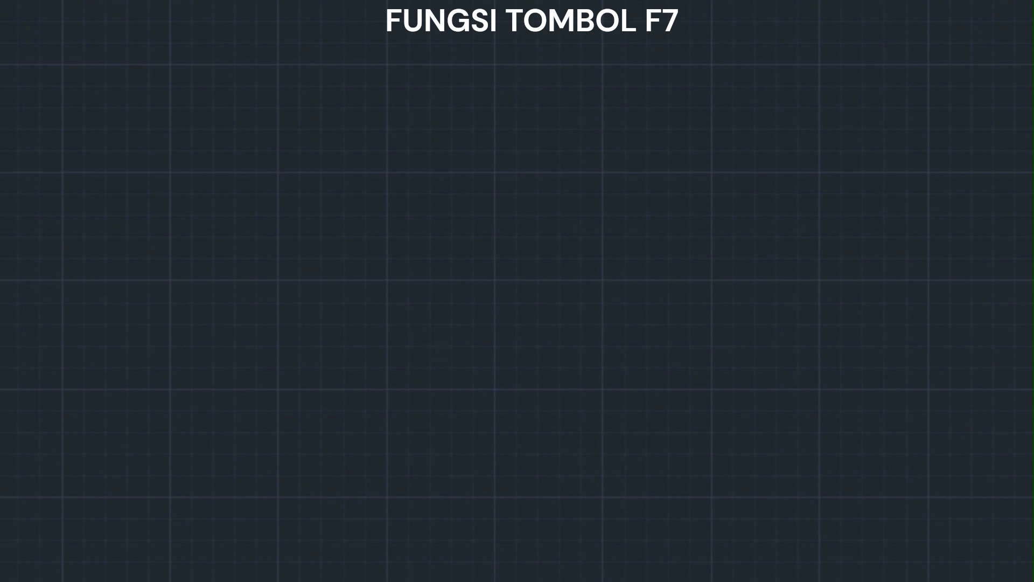
pyautogui.press('F7')
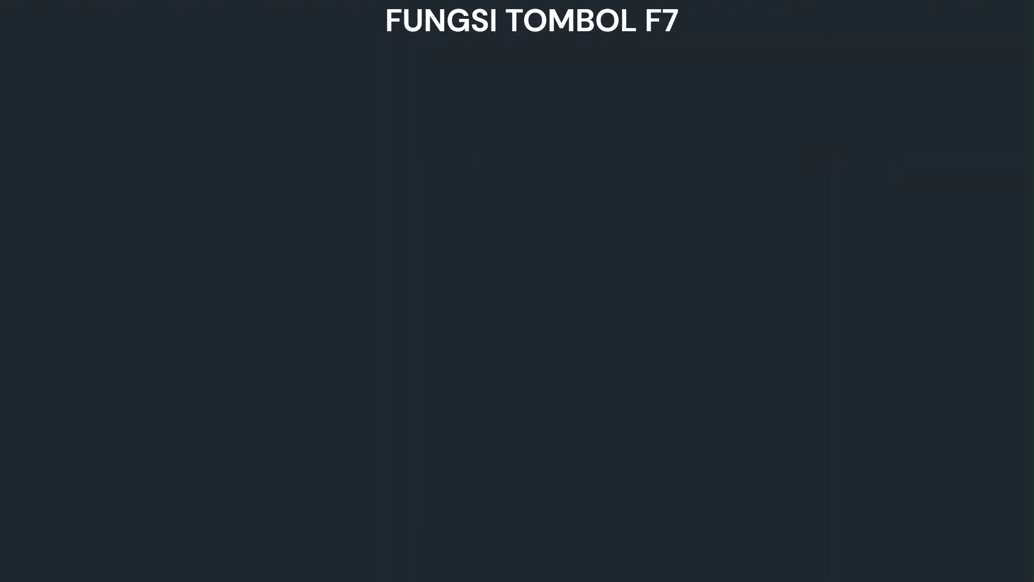
pyautogui.press('F7')
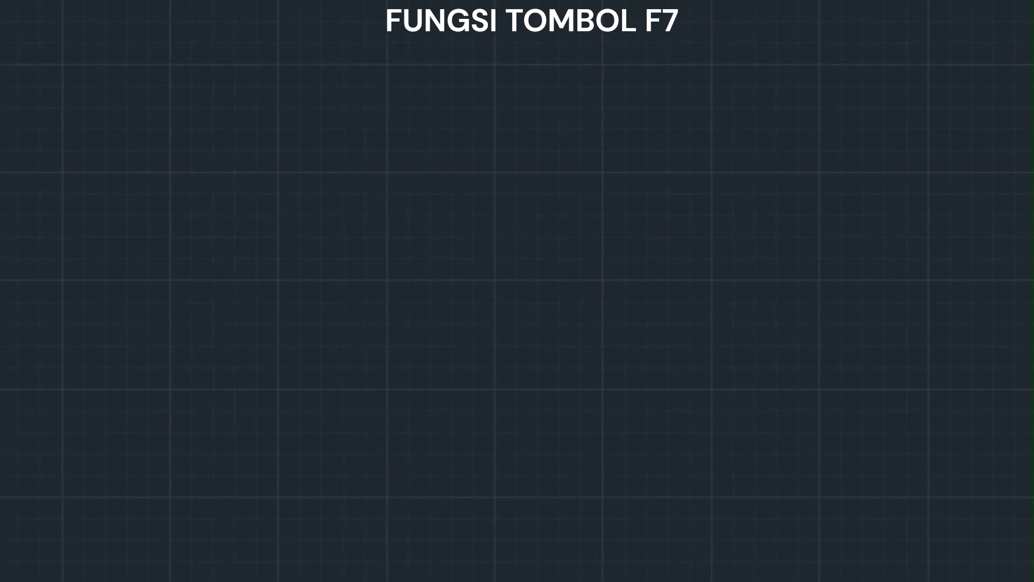
pyautogui.press('F7')
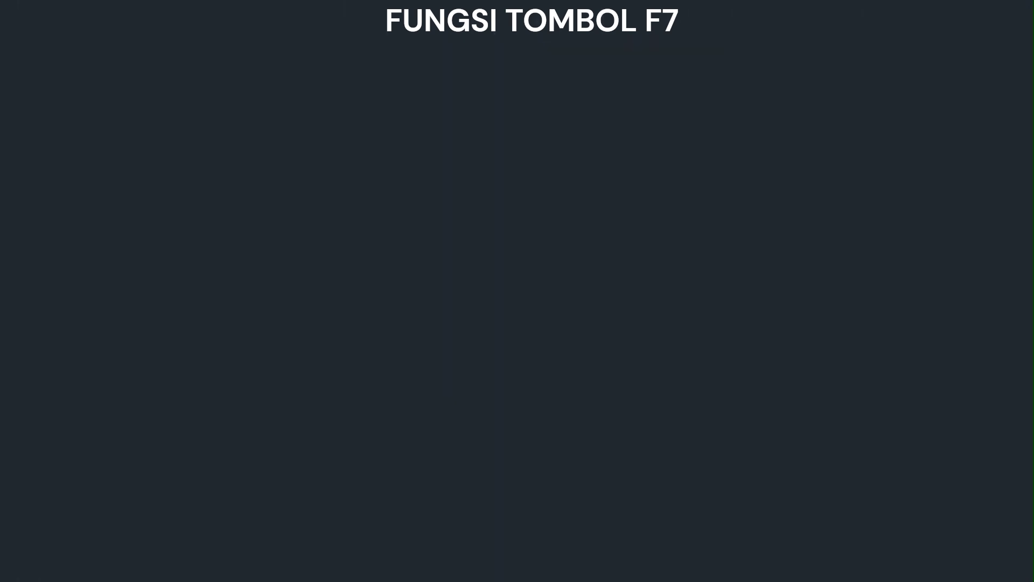
pyautogui.press('F7')
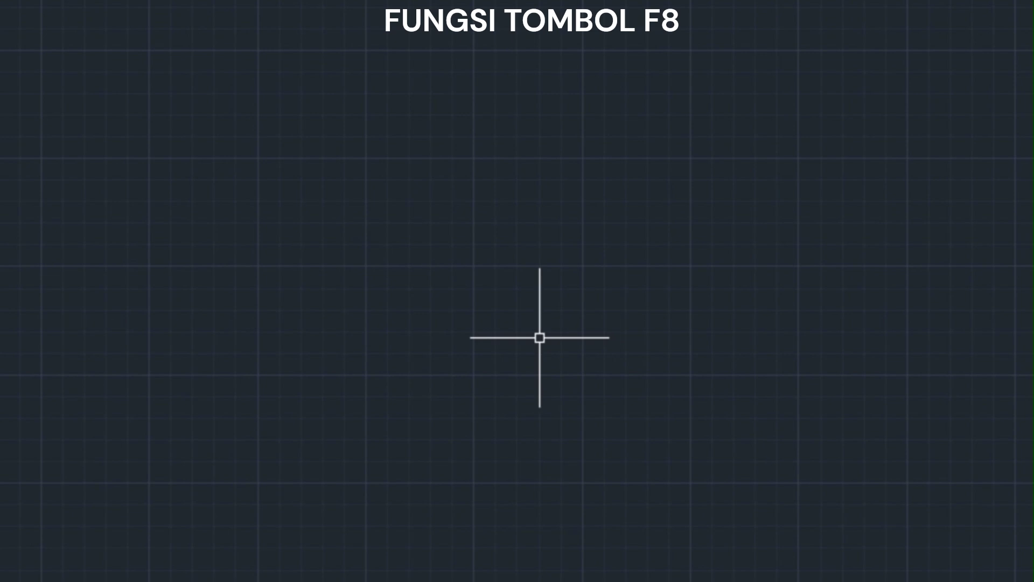
# Start a line from a point at left and toggle Ortho with F8 on, off, on, off.
pyautogui.write('l')
pyautogui.press('Return')
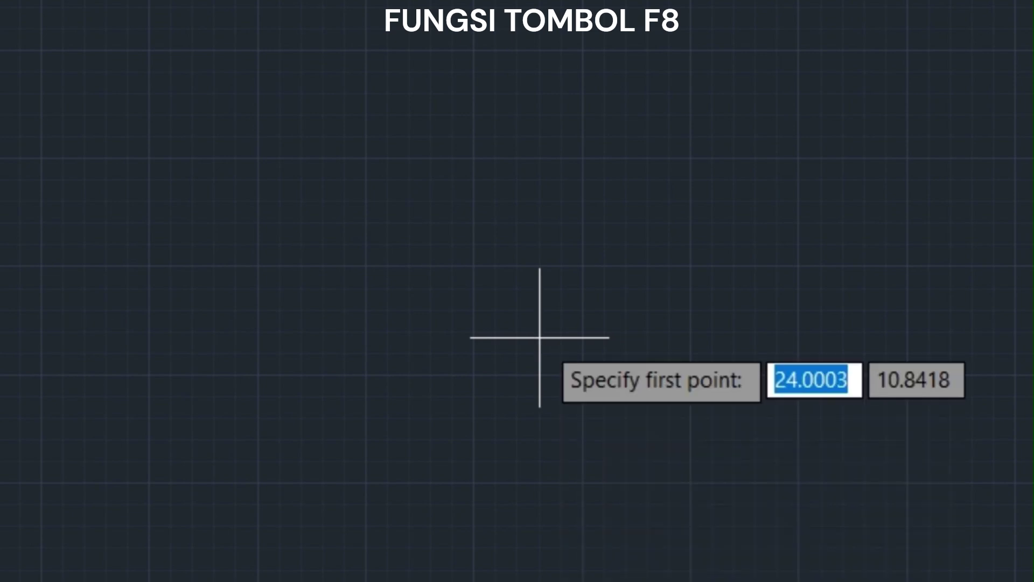
pyautogui.click(107, 264)
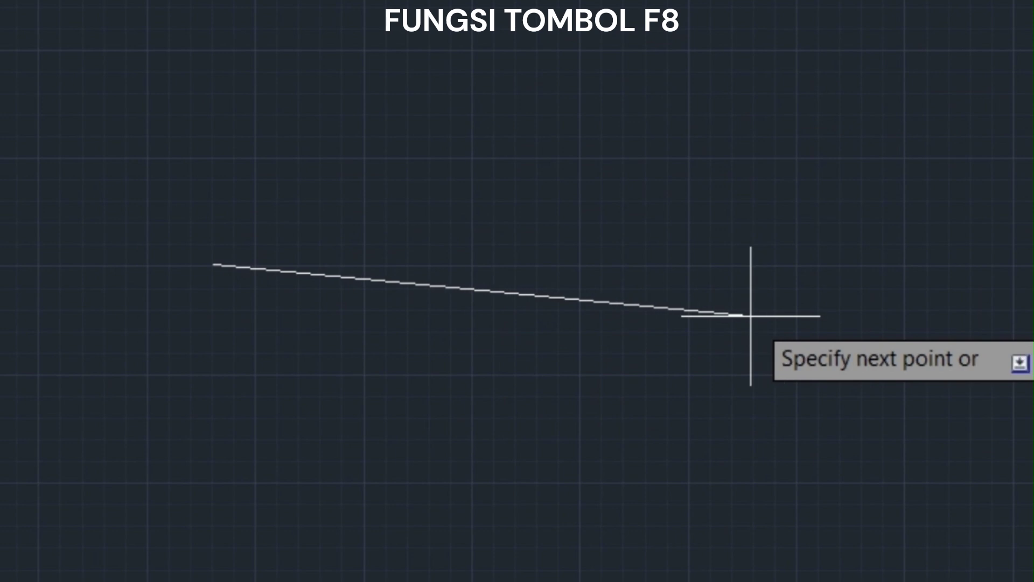
pyautogui.press('F8')
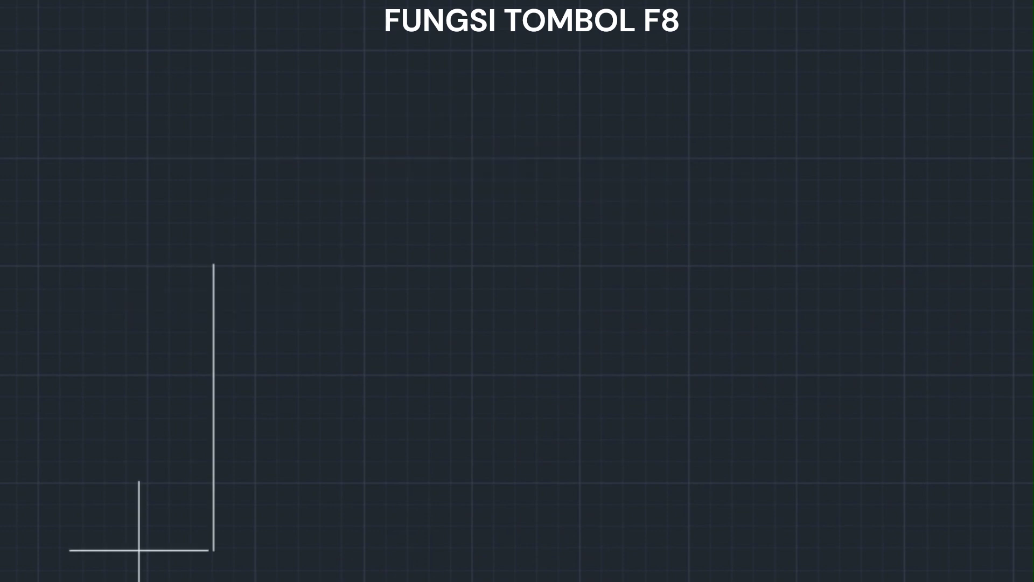
pyautogui.press('F8')
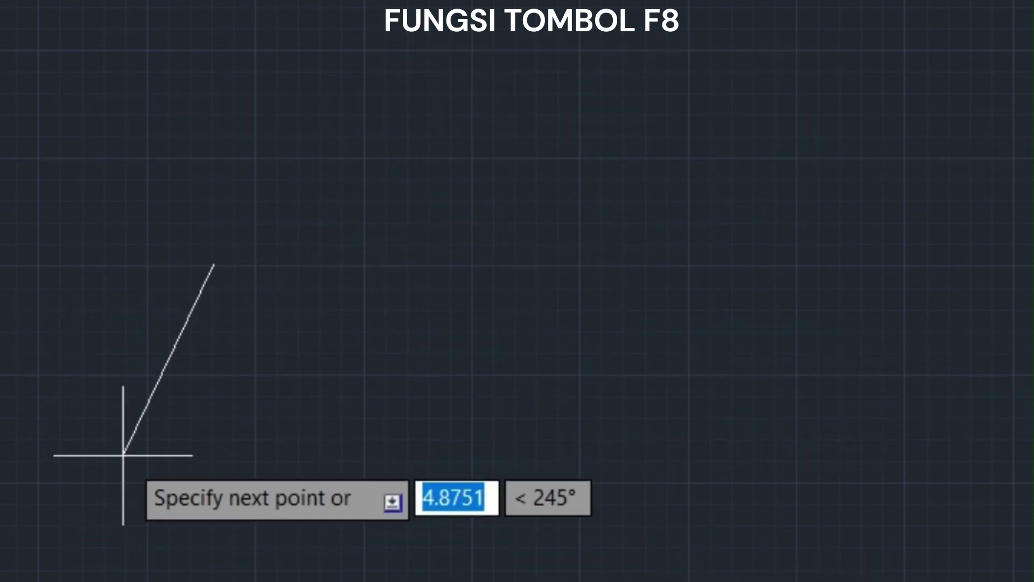
pyautogui.press('F8')
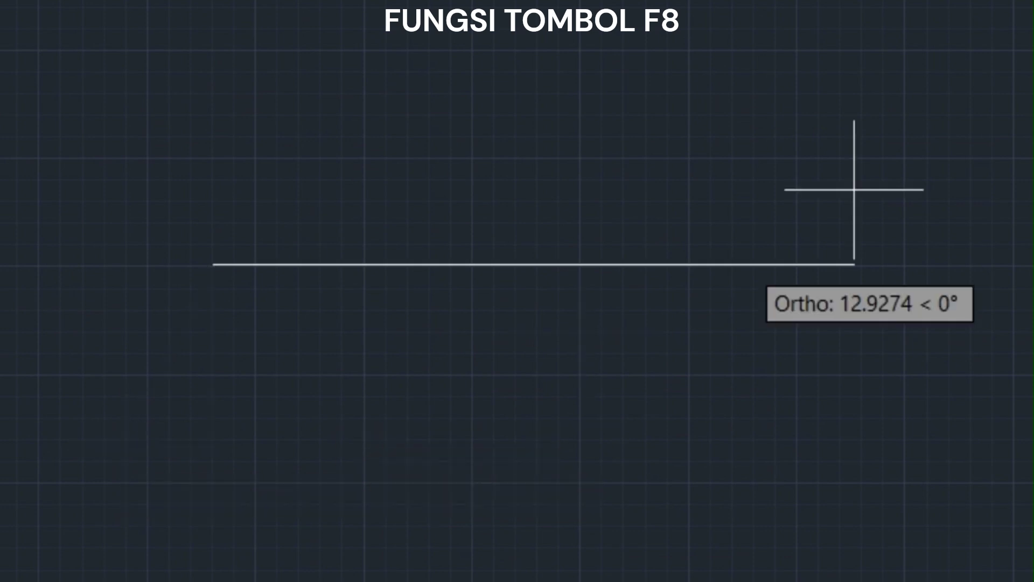
pyautogui.press('F8')
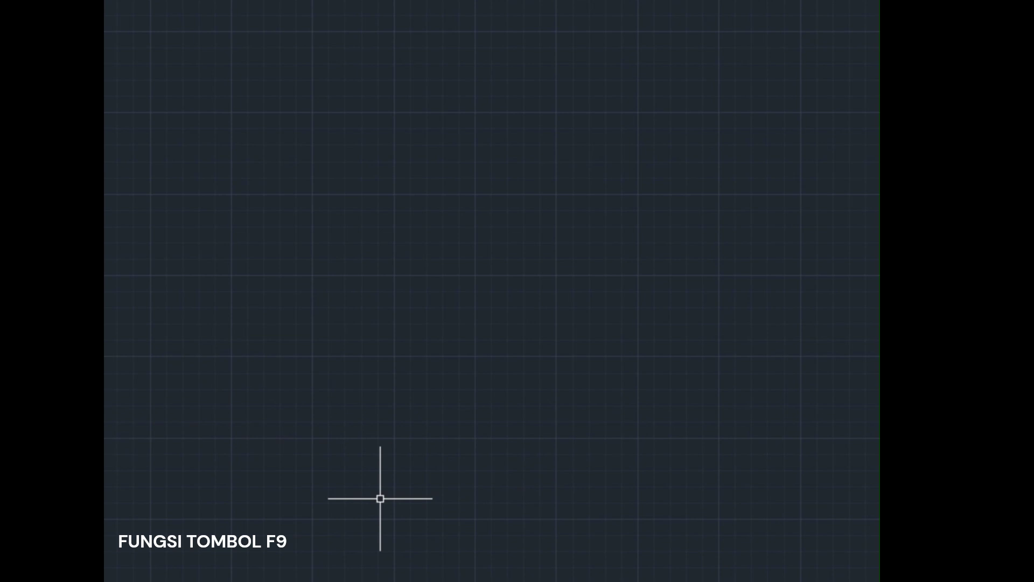
# Start a line (L) with its first point at the lower left of the grid.
pyautogui.write('l')
pyautogui.press('Return')
pyautogui.click(342, 498)
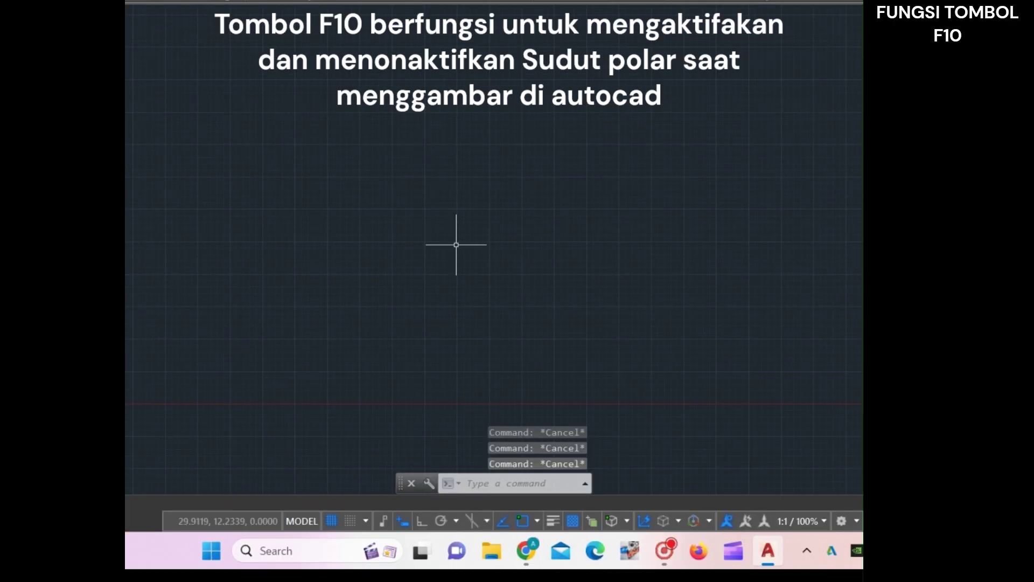
# Toggle polar tracking with F10 and cancel the active command.
pyautogui.press('F10')
pyautogui.press('F10')
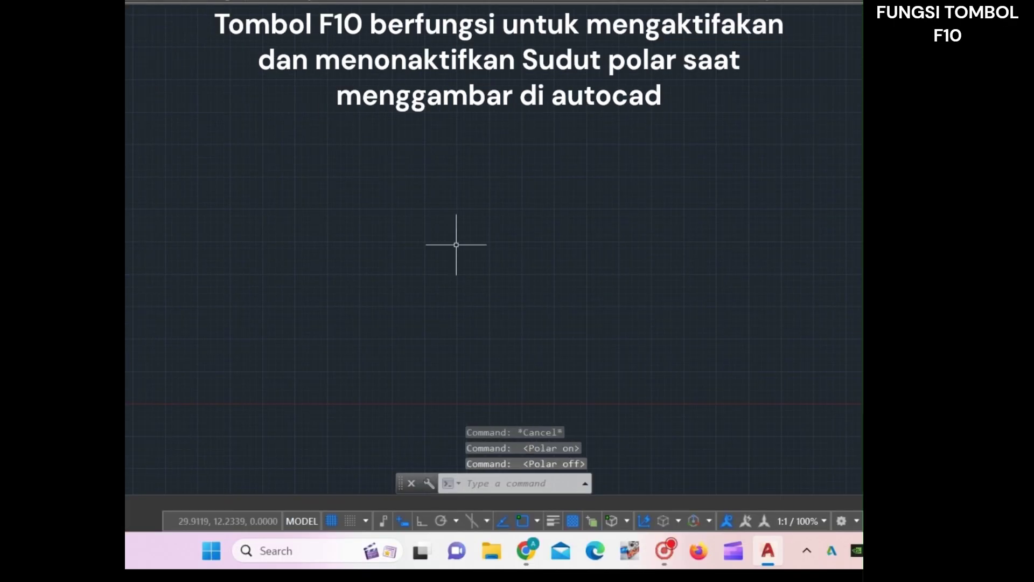
pyautogui.press('Escape')
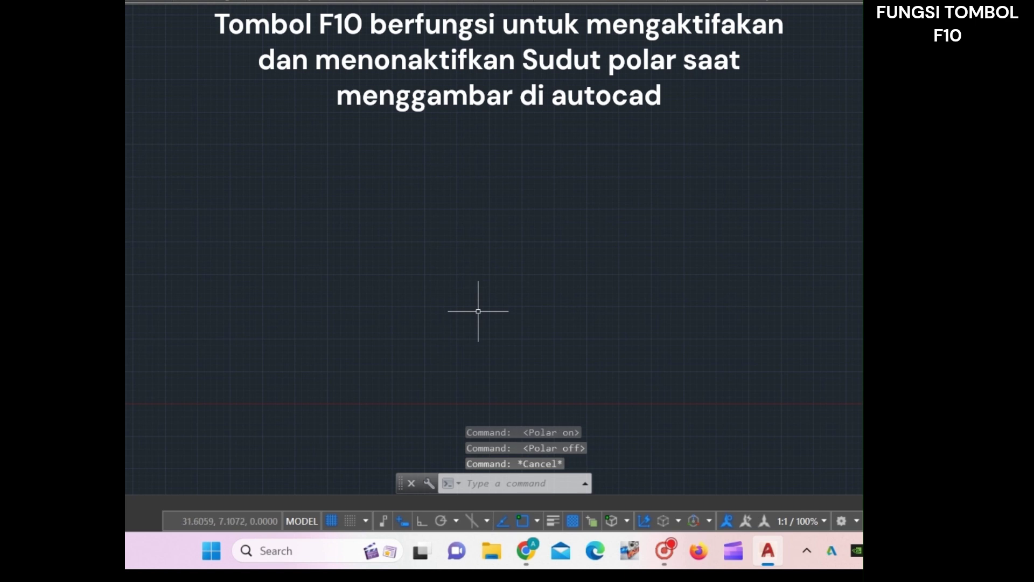
pyautogui.press('Escape')
pyautogui.press('Escape')
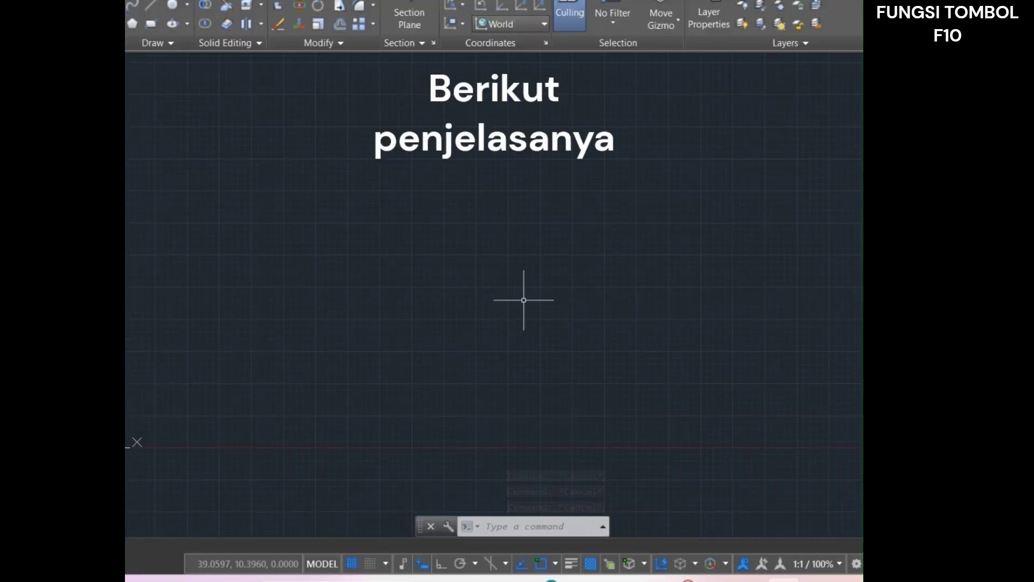
# Start a line, turn polar tracking on, and show the polar angle increment list.
pyautogui.write('l')
pyautogui.press('Return')
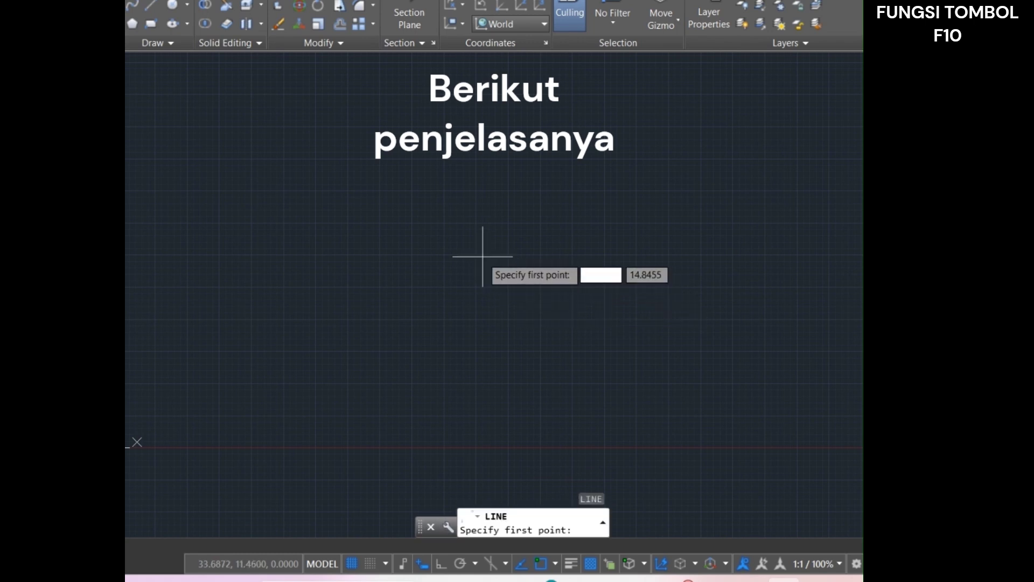
pyautogui.click(477, 257)
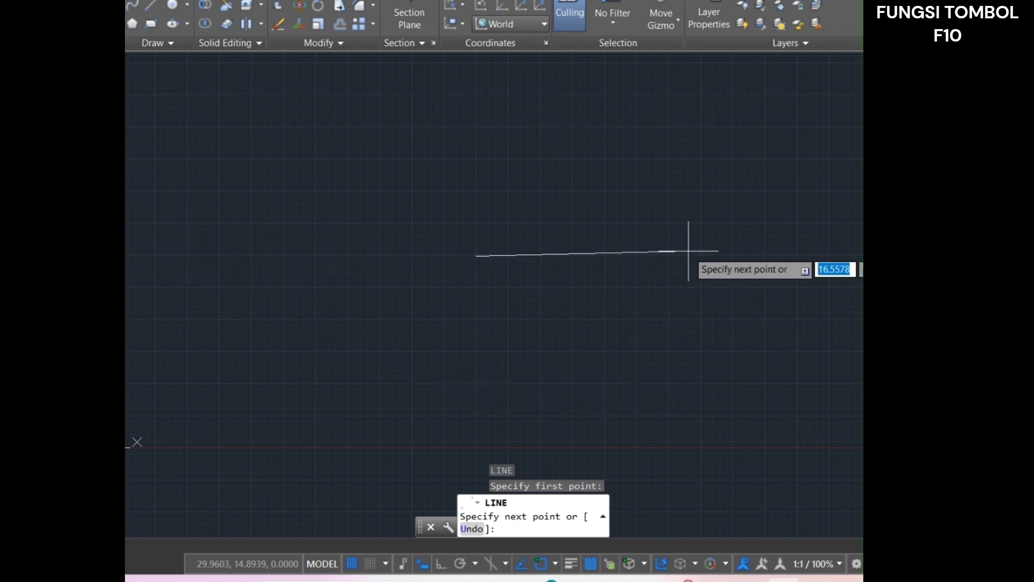
pyautogui.press('F10')
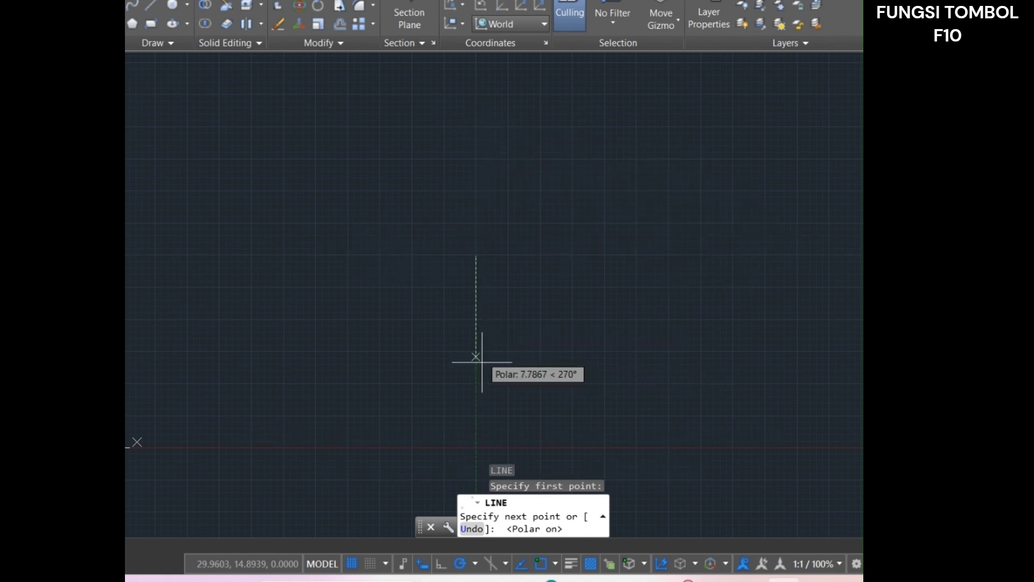
pyautogui.click(475, 563)
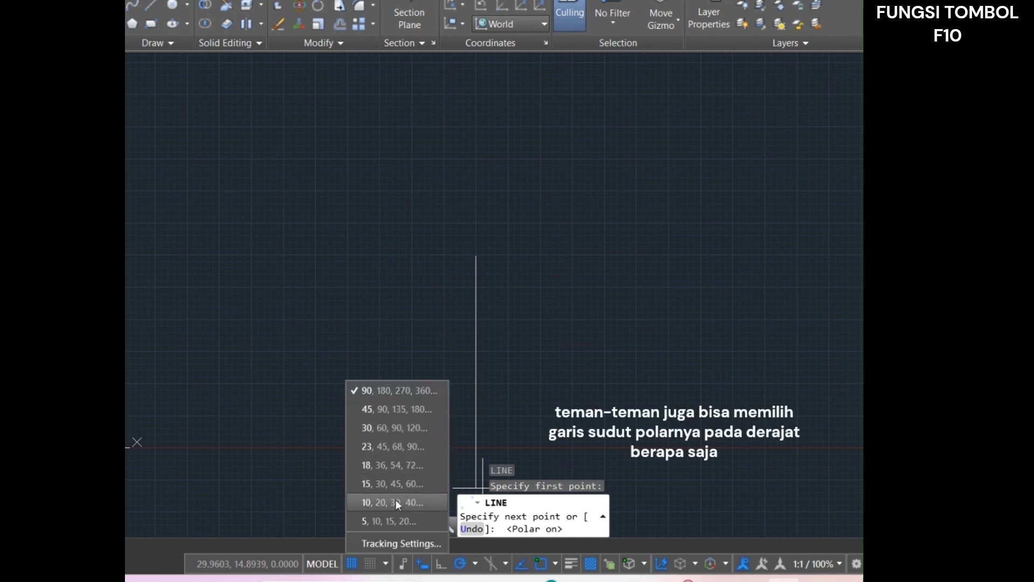
# Set polar tracking increments to 45°, then change them to 30°.
pyautogui.click(400, 409)
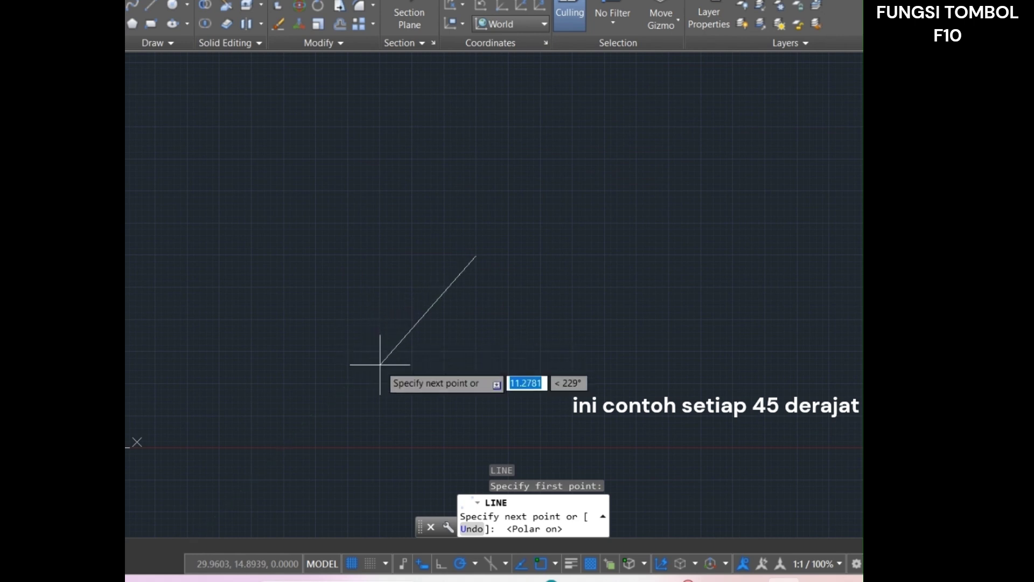
pyautogui.click(475, 564)
pyautogui.click(408, 428)
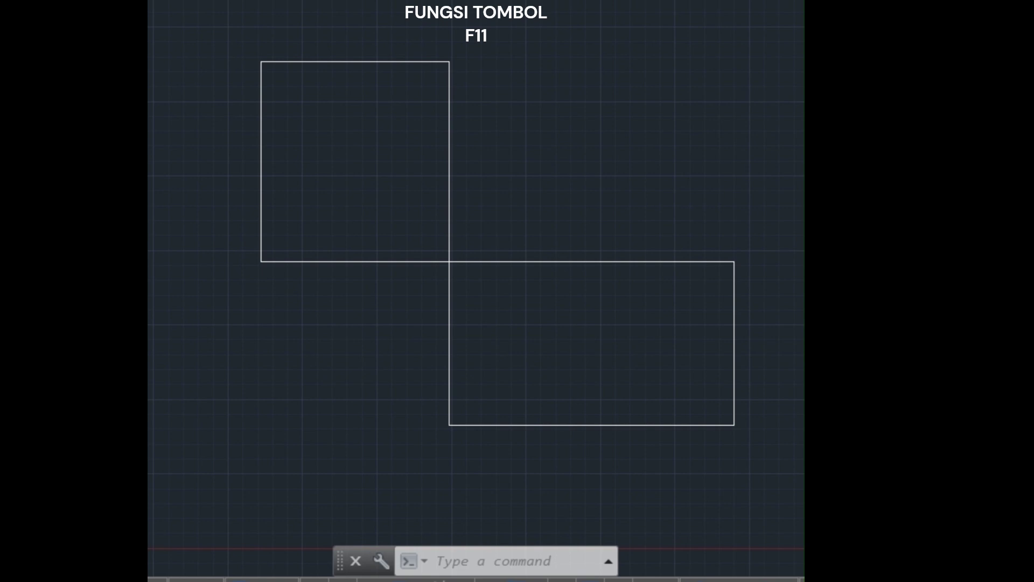
# Toggle object snap tracking with F11 off, back on, and once more.
pyautogui.press('F11')
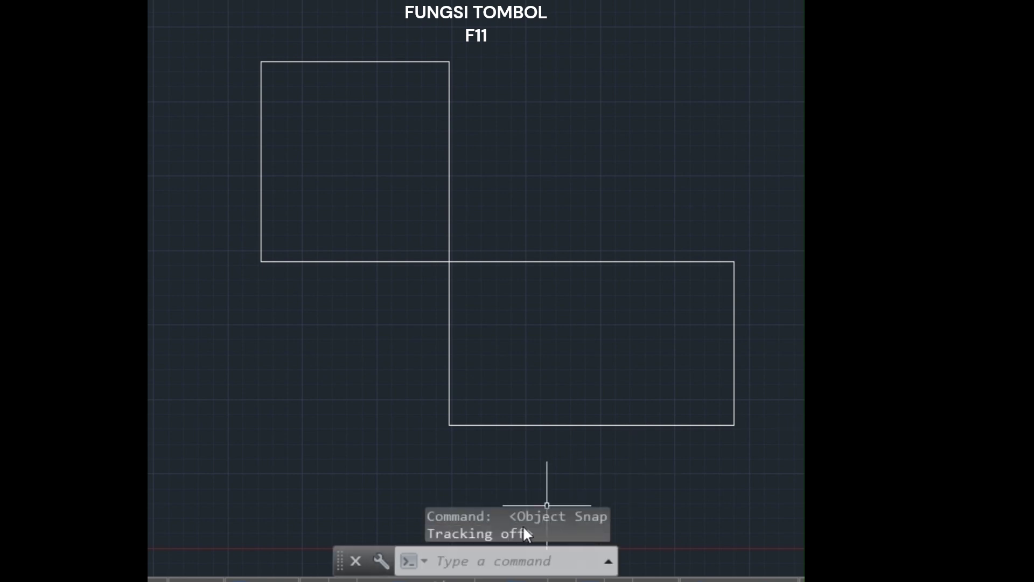
pyautogui.press('F11')
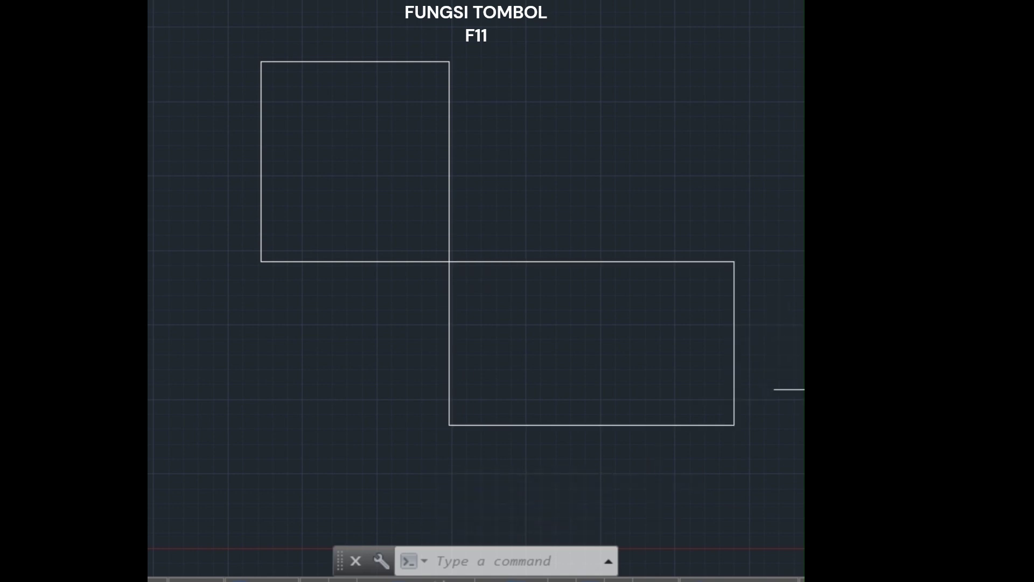
pyautogui.press('F11')
pyautogui.press('F11')
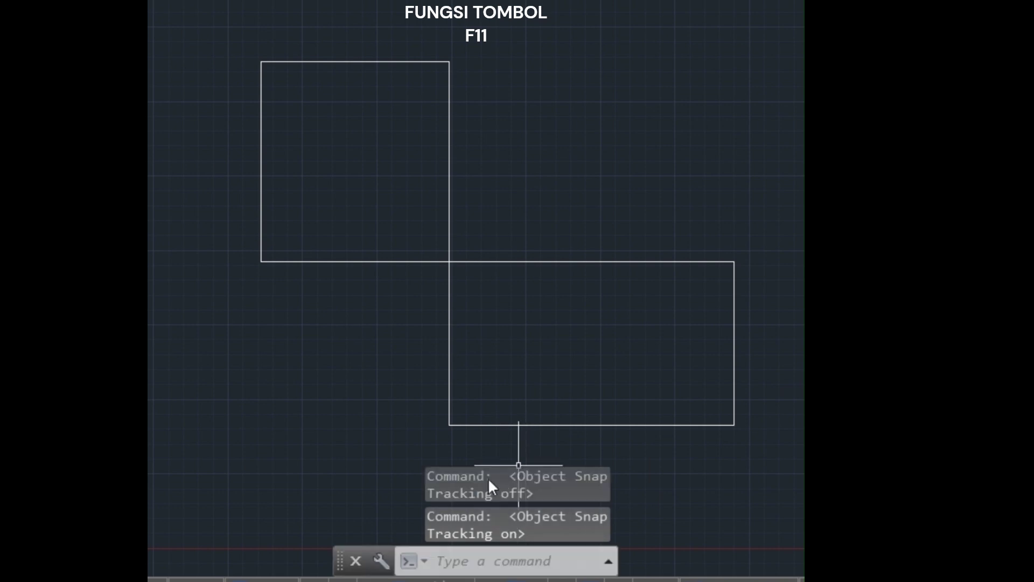
# Draw a circle centred where both square centres align, then set its radius.
pyautogui.write('c')
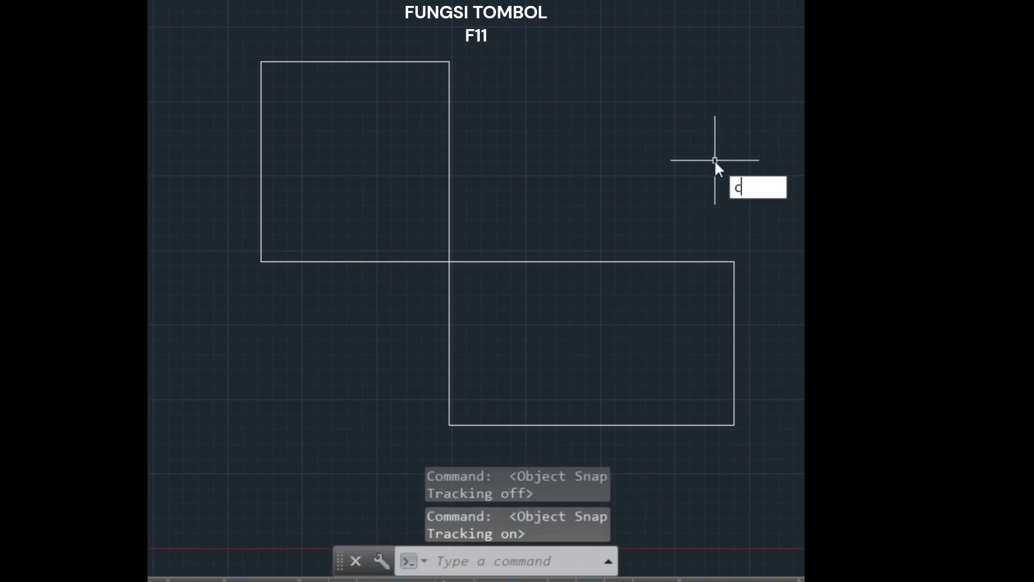
pyautogui.press('Return')
pyautogui.press('Return')
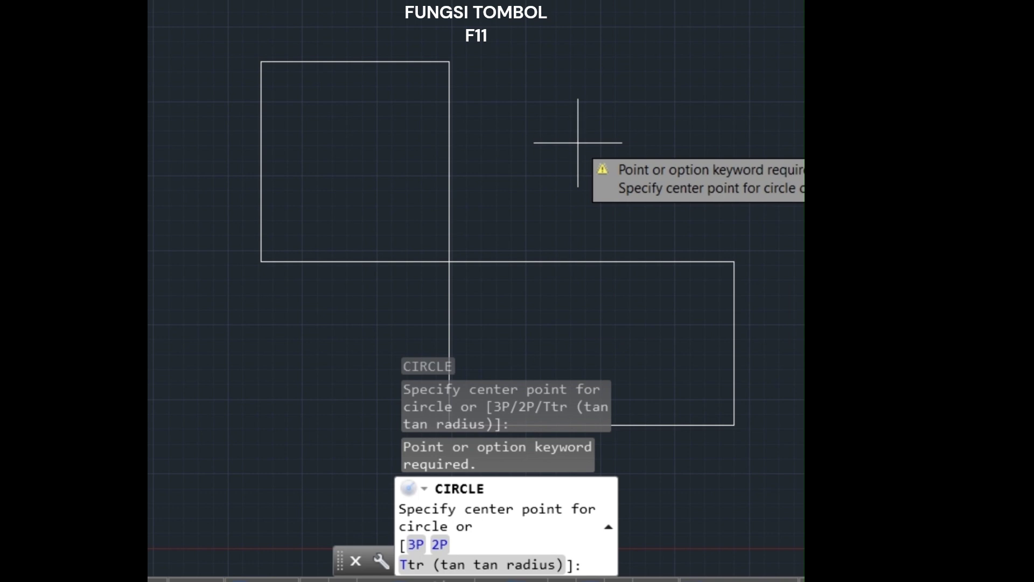
pyautogui.press('Escape')
pyautogui.press('Return')
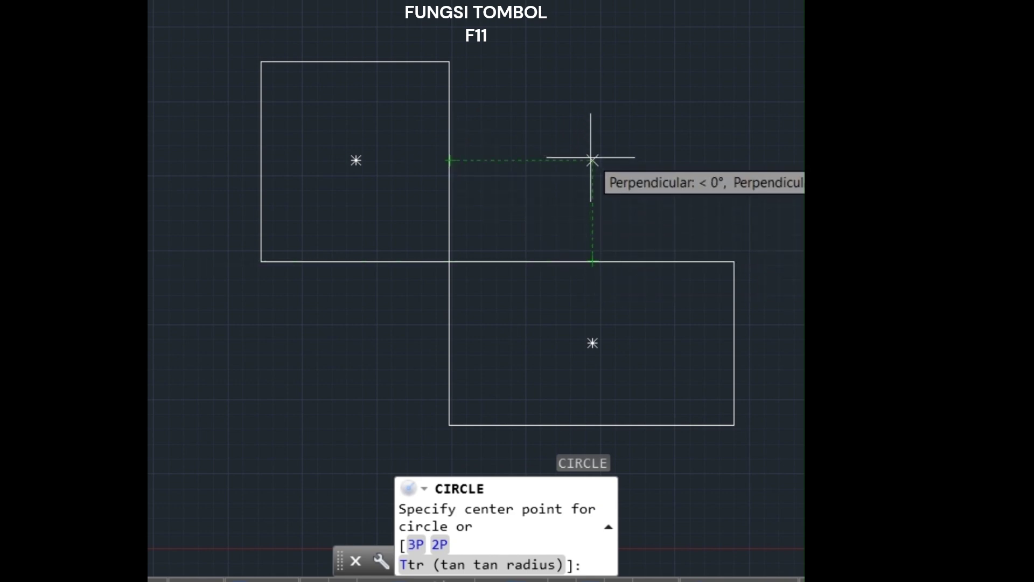
pyautogui.click(593, 160)
pyautogui.click(648, 161)
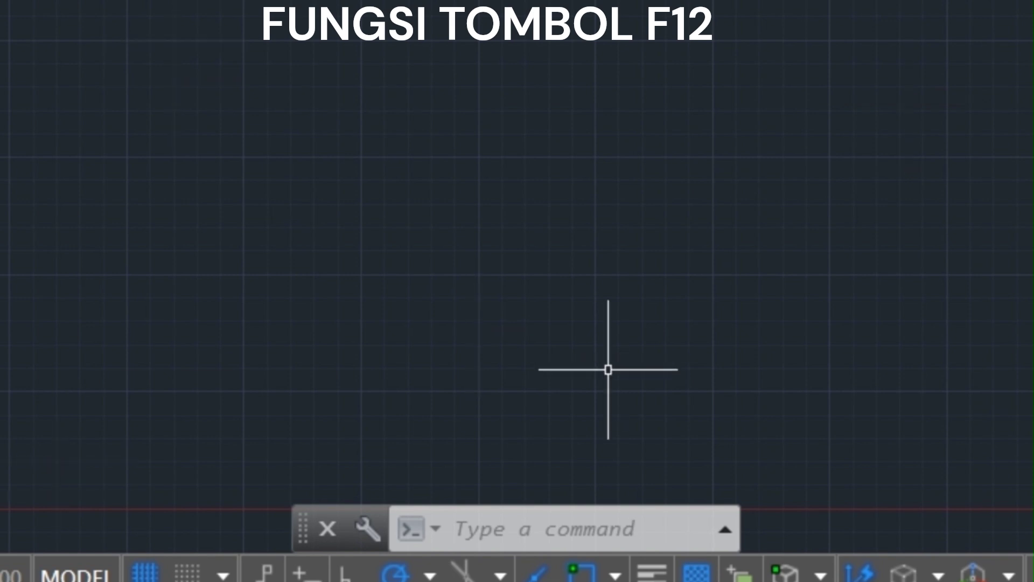
# Type sample text at the bottom command line with Dynamic Input off, then clear it.
pyautogui.click(495, 530)
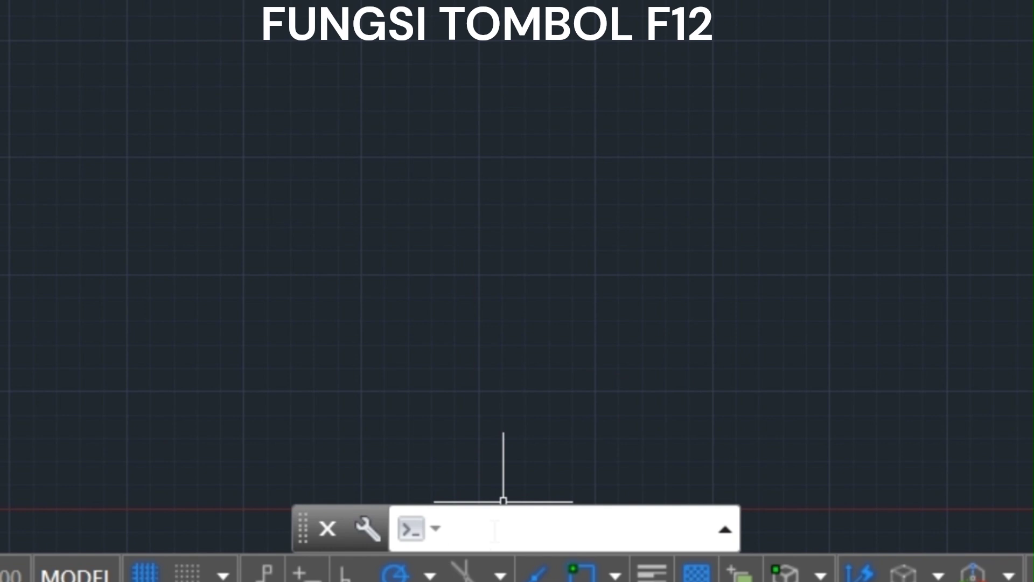
pyautogui.write('kgwlg')
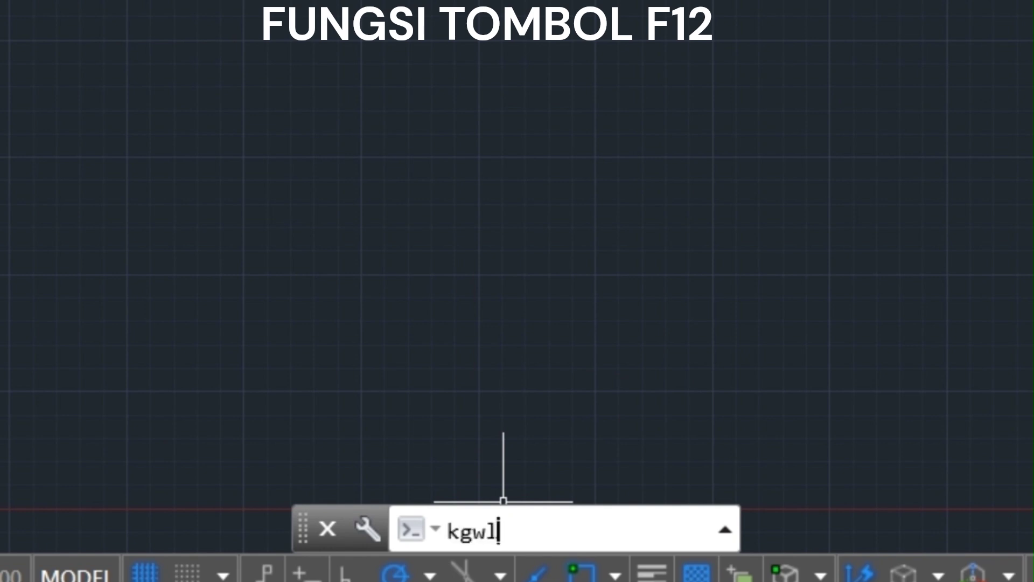
pyautogui.press('BackSpace')
pyautogui.press('BackSpace')
pyautogui.press('BackSpace')
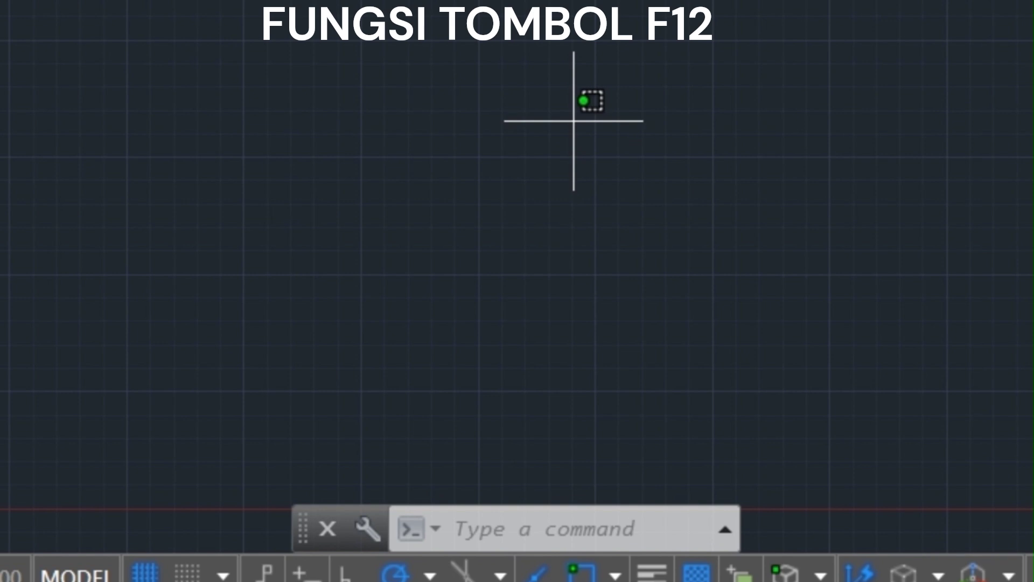
# Turn on Dynamic Input with F12 and type test entries, including 'rec', at the crosshair.
pyautogui.press('F12')
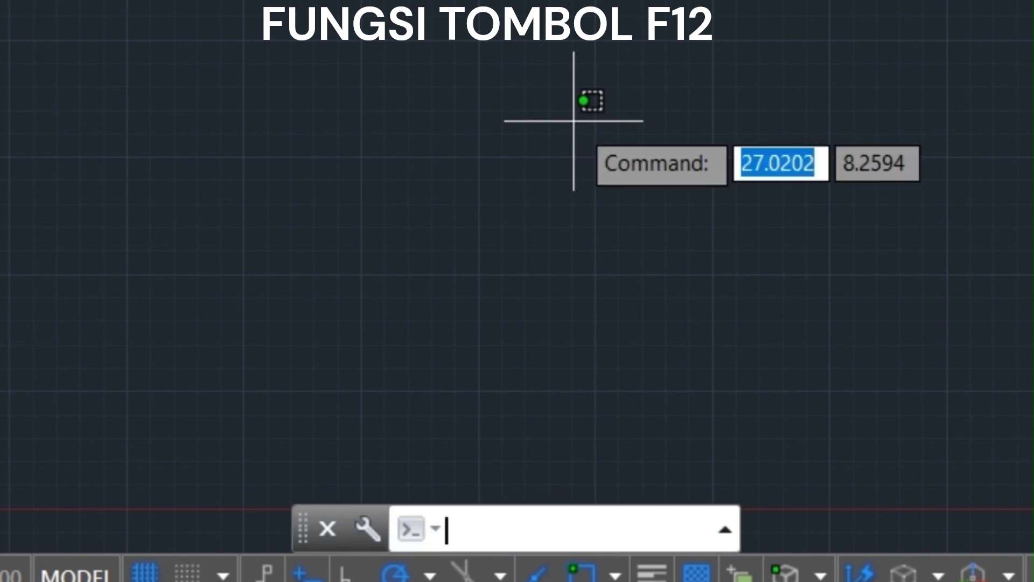
pyautogui.write('wefhiehf')
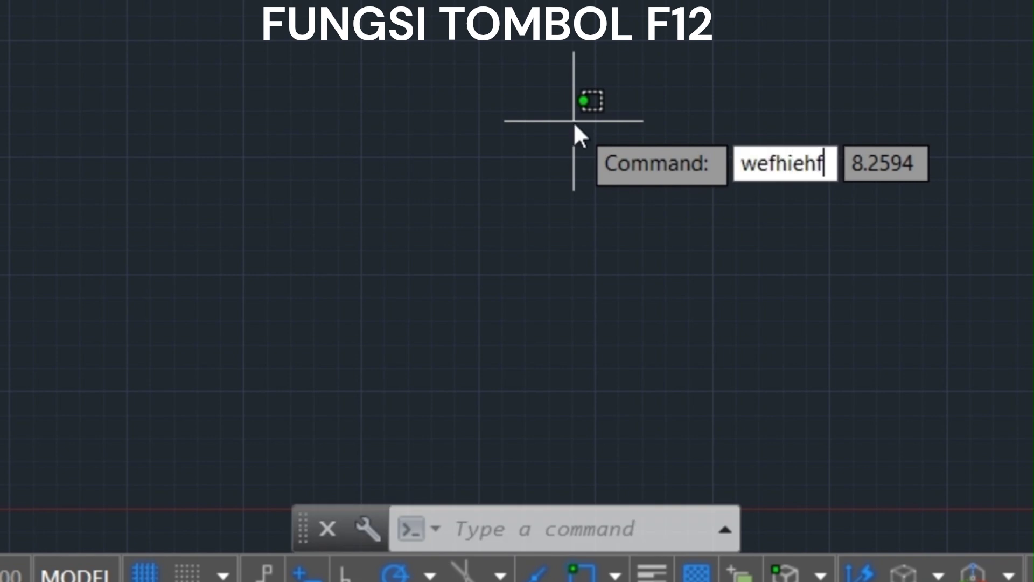
pyautogui.write('wu')
pyautogui.press('BackSpace')
pyautogui.press('Escape')
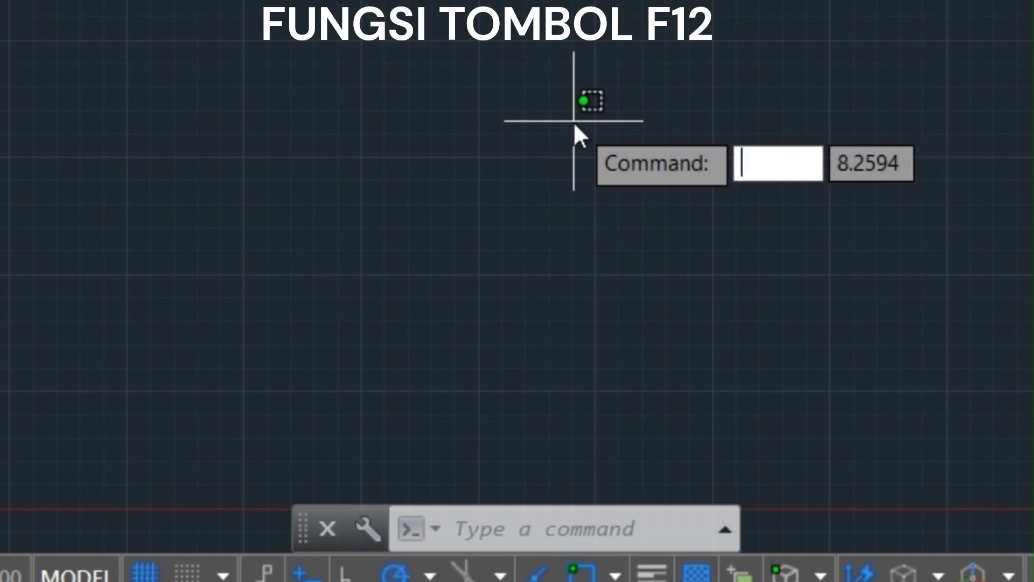
pyautogui.write('rec')
pyautogui.press('BackSpace')
pyautogui.press('BackSpace')
pyautogui.press('BackSpace')
# Cancel the stray selection window, then type and cancel more test entries, including 'rec'.
pyautogui.click(573, 121)
pyautogui.press('Escape')
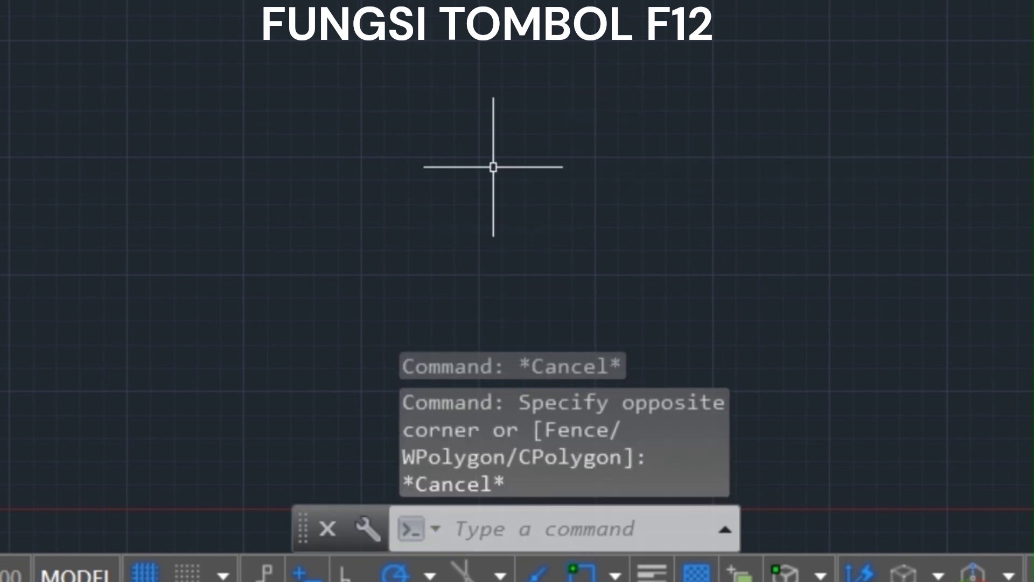
pyautogui.write('jgejg')
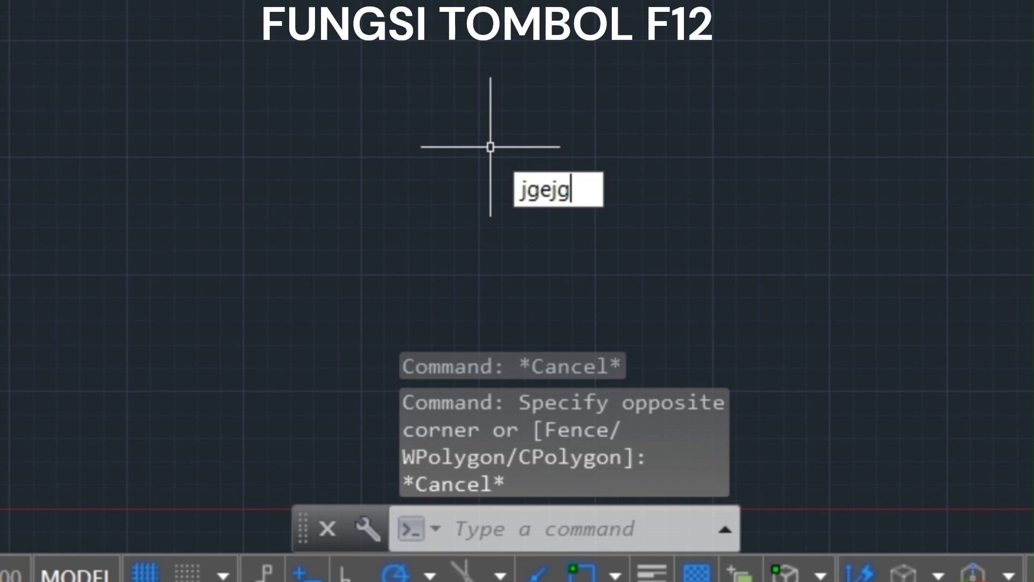
pyautogui.press('BackSpace')
pyautogui.press('BackSpace')
pyautogui.press('BackSpace')
pyautogui.press('BackSpace')
pyautogui.write('re')
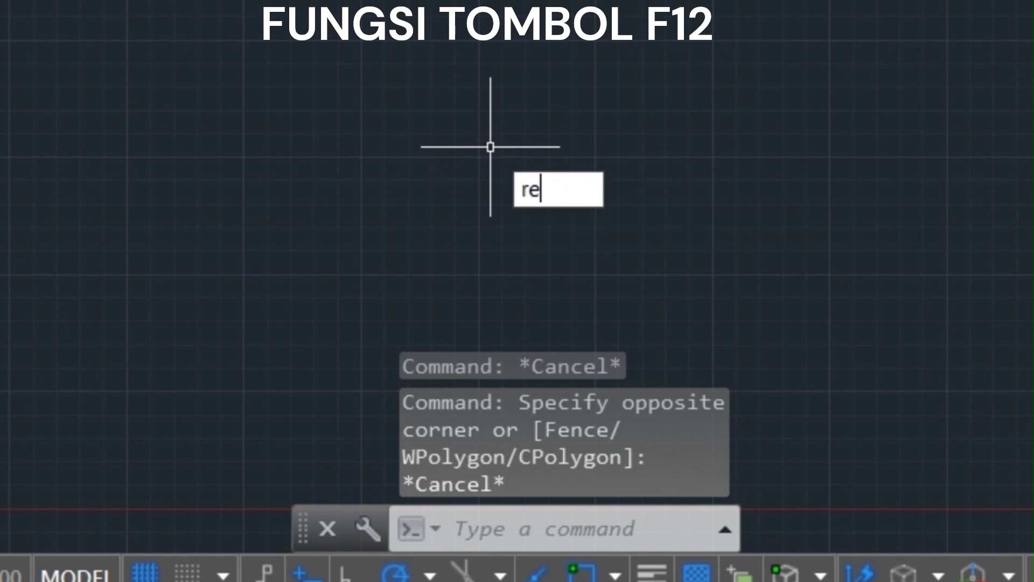
pyautogui.write('c')
pyautogui.press('Escape')
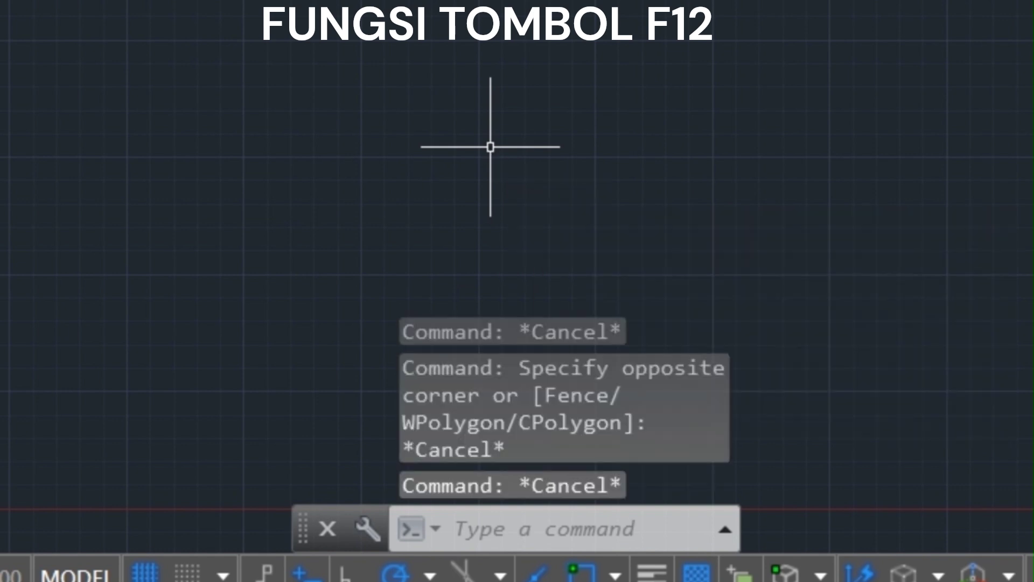